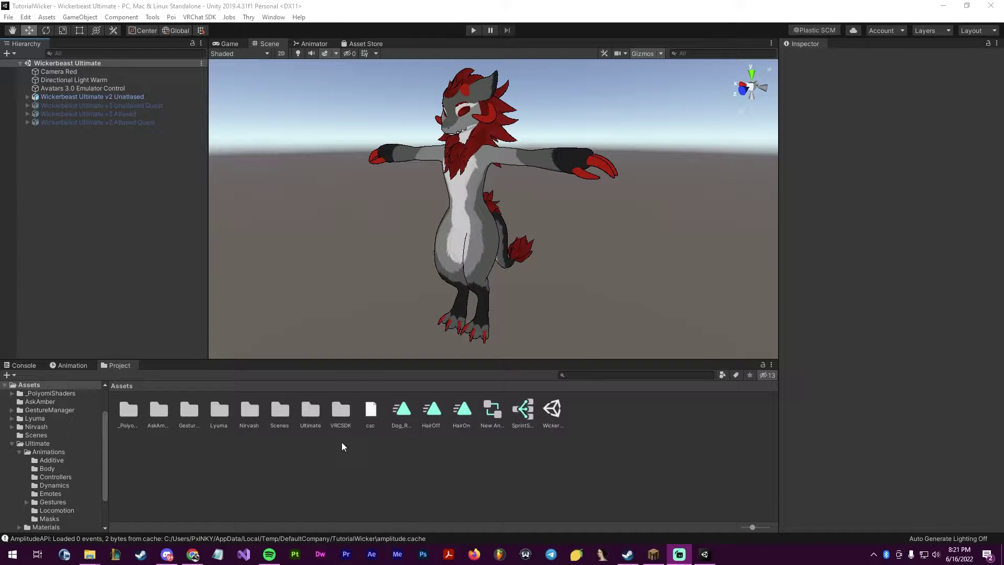
- Select the Wickerbeast Ultimate v2 Unatlased avatar and locate its FX playable layer controller among the project assets
{"action": "left_click", "coordinate": [331, 459]}
{"action": "left_click", "coordinate": [136, 98]}
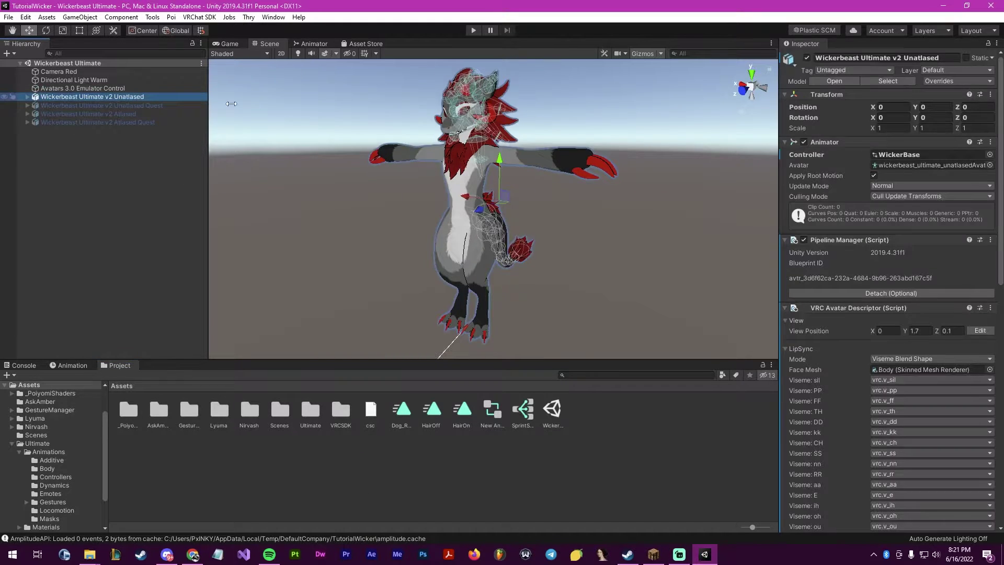
{"action": "scroll", "coordinate": [895, 272], "scroll_direction": "down", "scroll_amount": 5}
{"action": "scroll", "coordinate": [896, 272], "scroll_direction": "down", "scroll_amount": 5}
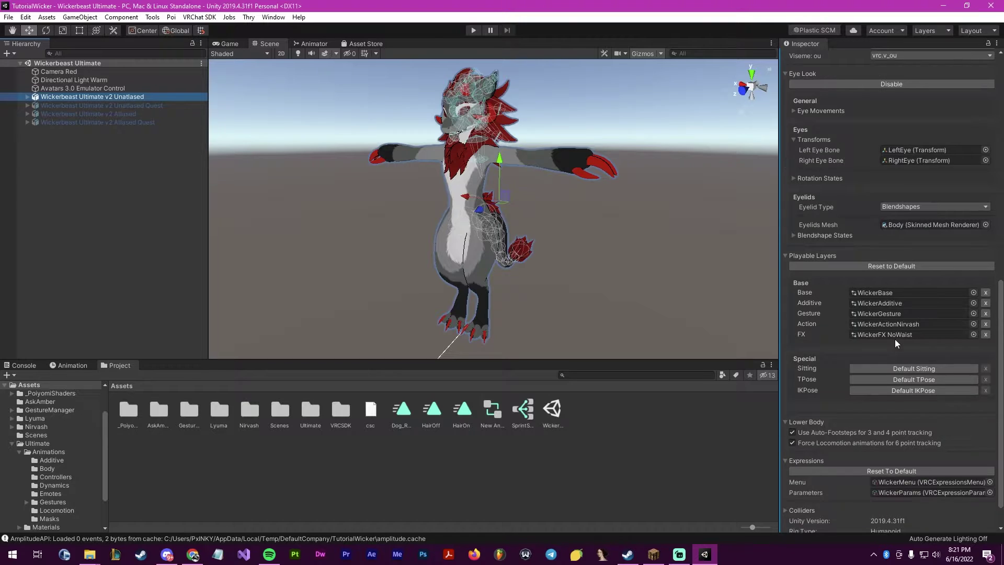
{"action": "left_click", "coordinate": [896, 334]}
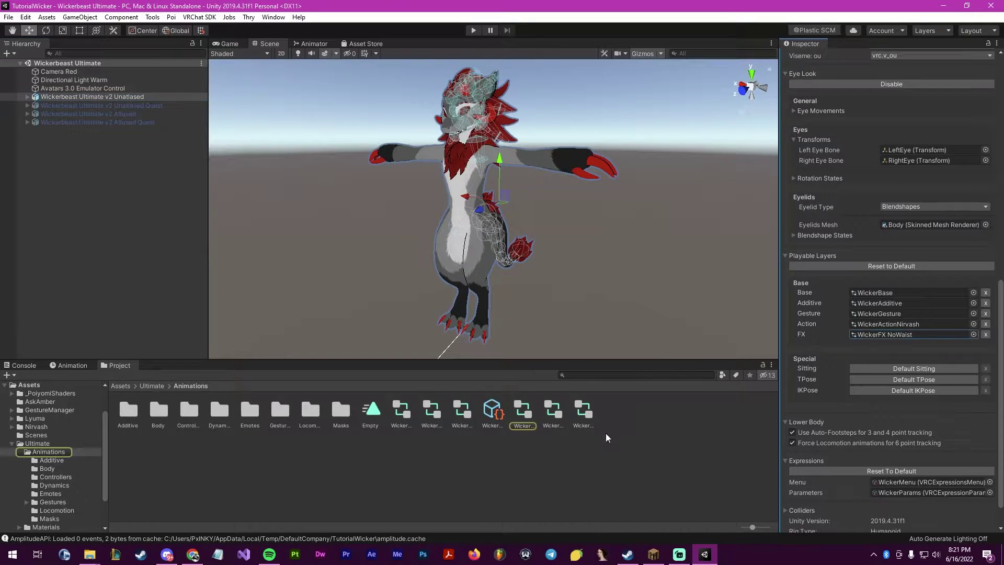
{"action": "left_click", "coordinate": [522, 413]}
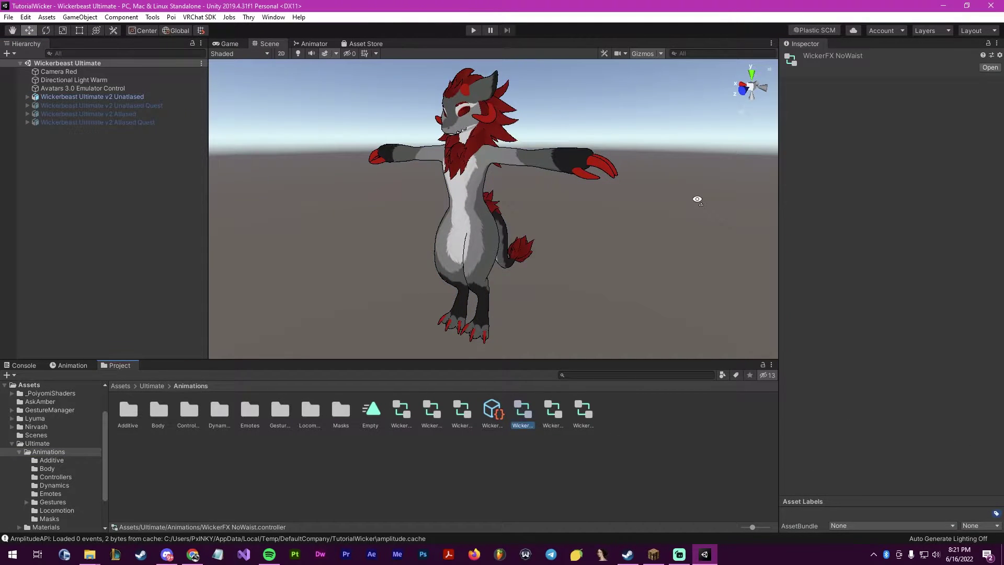
{"action": "left_click_drag", "start_coordinate": [697, 198], "coordinate": [713, 198], "text": "alt"}
{"action": "scroll", "coordinate": [712, 199], "scroll_direction": "down", "scroll_amount": 6}
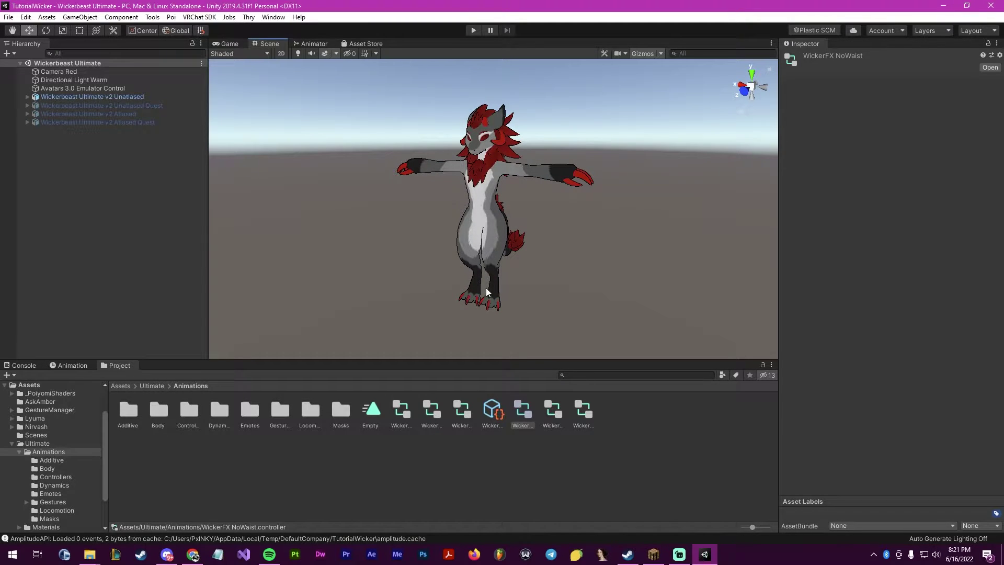
{"action": "left_click", "coordinate": [84, 99]}
{"action": "scroll", "coordinate": [616, 208], "scroll_direction": "up", "scroll_amount": 3}
{"action": "left_click", "coordinate": [616, 214]}
{"action": "right_click_drag", "start_coordinate": [617, 226], "coordinate": [613, 230]}
{"action": "left_click_drag", "start_coordinate": [612, 230], "coordinate": [563, 222], "text": "alt"}
{"action": "left_click", "coordinate": [104, 96]}
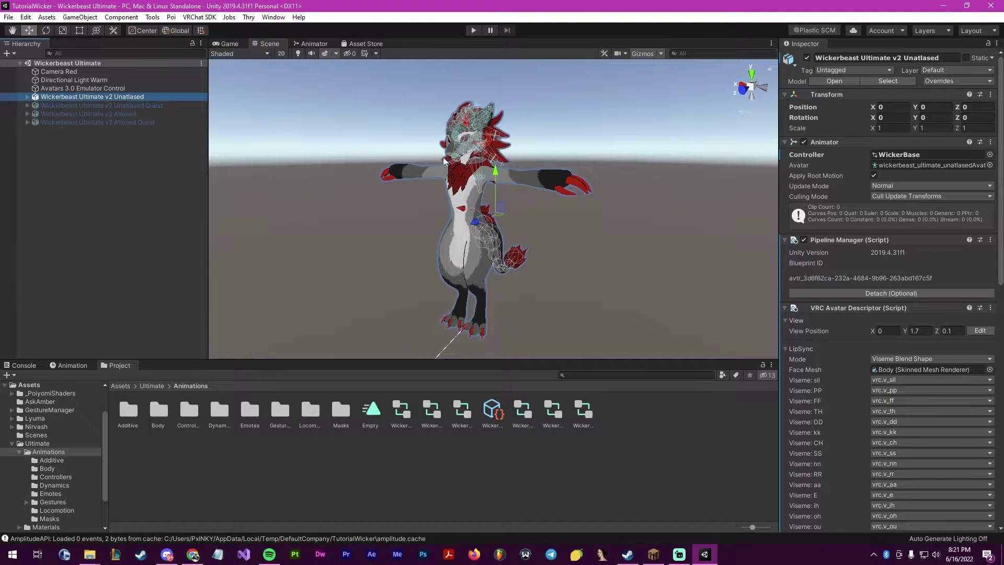
{"action": "left_click", "coordinate": [592, 230]}
{"action": "right_click_drag", "start_coordinate": [592, 229], "coordinate": [568, 200]}
{"action": "scroll", "coordinate": [568, 199], "scroll_direction": "up", "scroll_amount": 3}
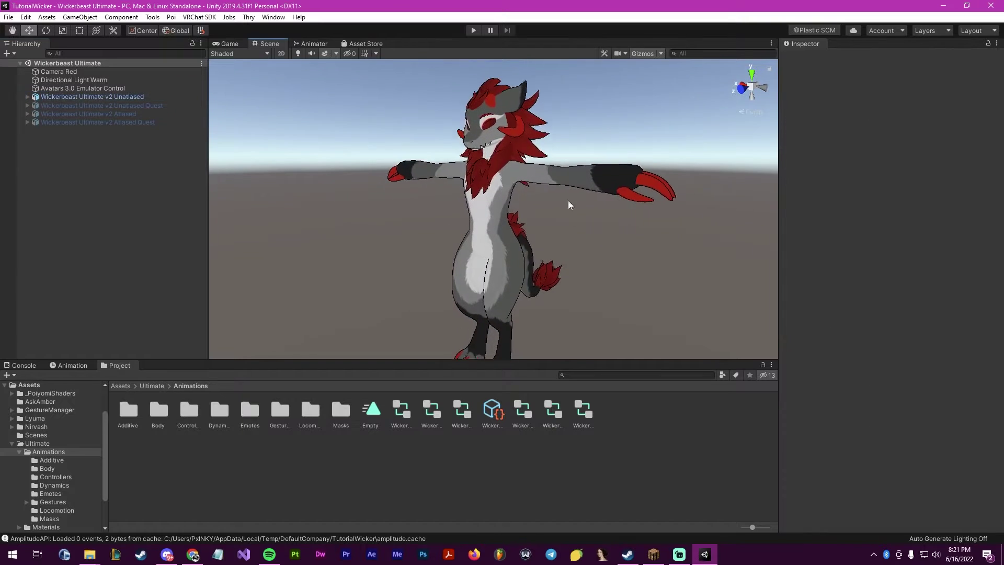
{"action": "right_click_drag", "start_coordinate": [595, 233], "coordinate": [598, 240]}
{"action": "scroll", "coordinate": [599, 240], "scroll_direction": "down", "scroll_amount": 3}
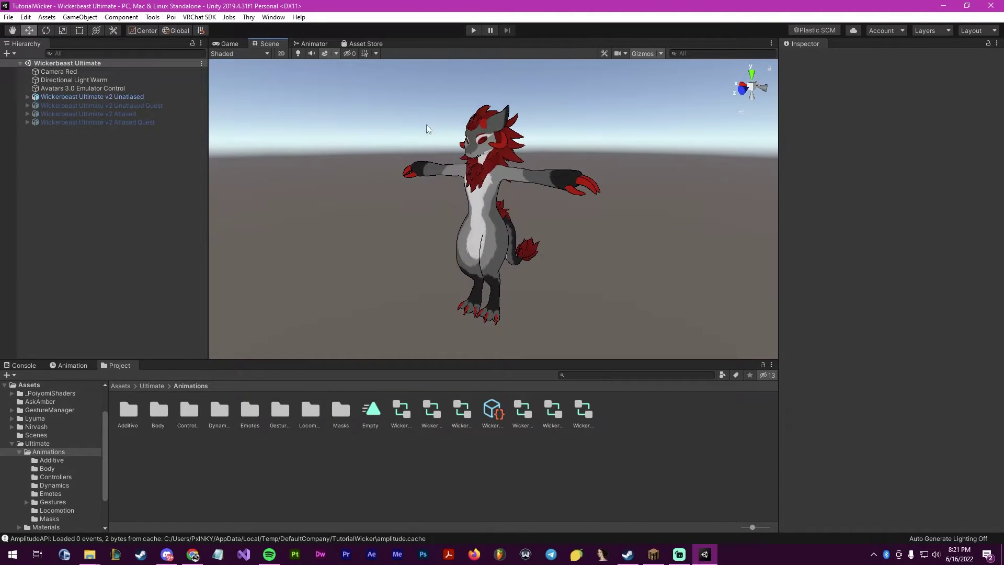
- Find the expression parameters asset of the Wickerbeast Ultimate v2 Unatlased avatar and open WickerParams for editing
{"action": "left_click", "coordinate": [114, 97]}
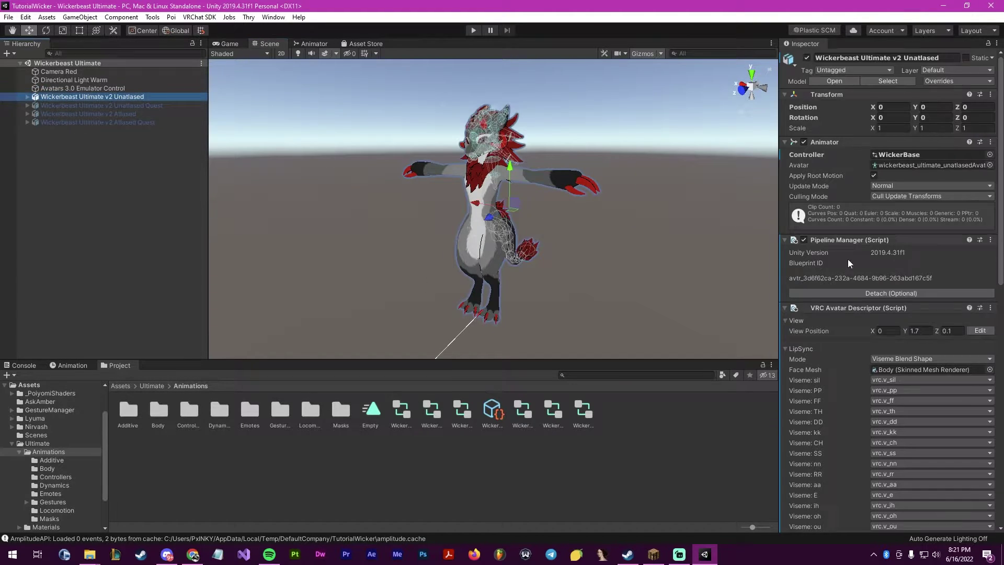
{"action": "scroll", "coordinate": [931, 358], "scroll_direction": "down", "scroll_amount": 5}
{"action": "scroll", "coordinate": [931, 358], "scroll_direction": "down", "scroll_amount": 3}
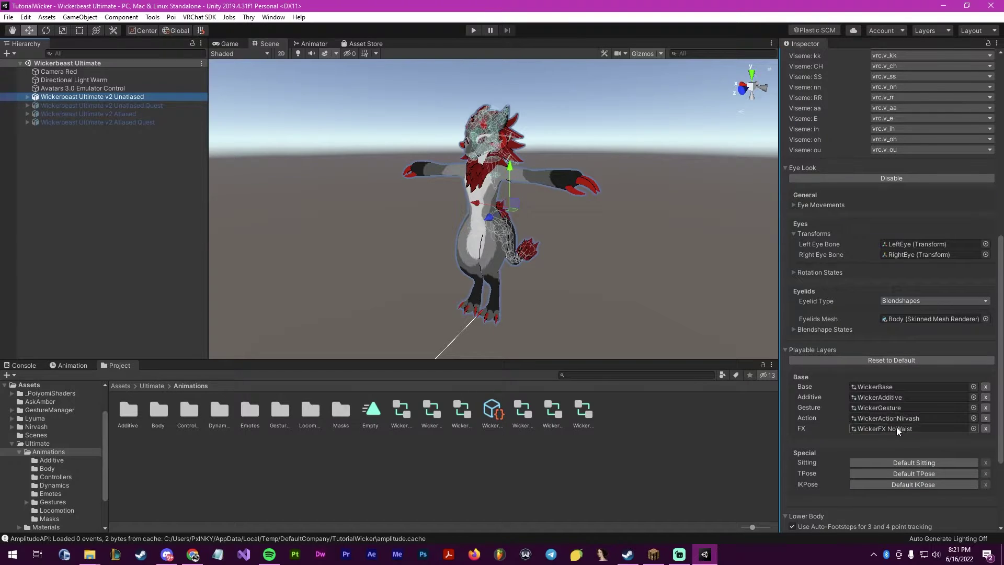
{"action": "scroll", "coordinate": [897, 428], "scroll_direction": "down", "scroll_amount": 4}
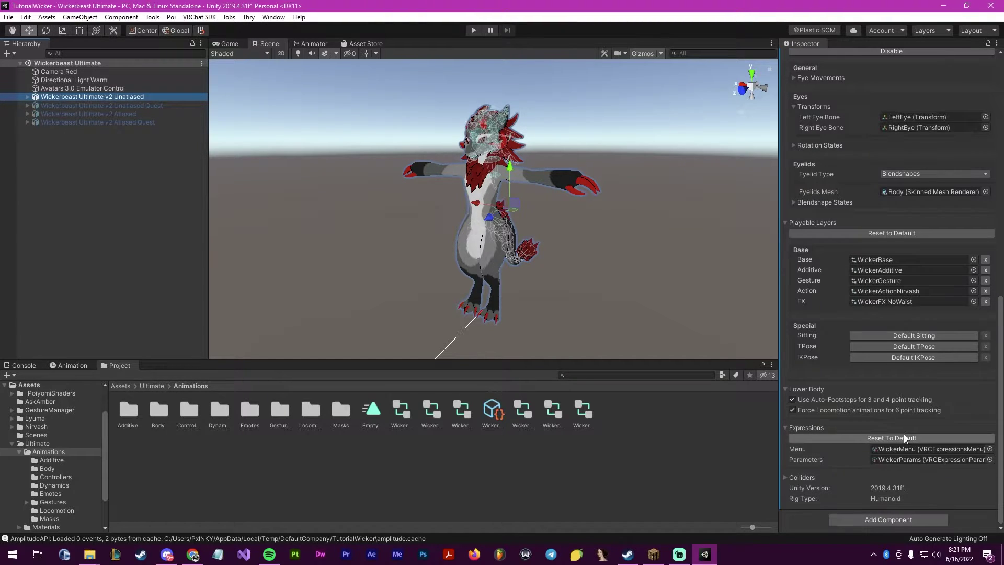
{"action": "left_click", "coordinate": [903, 461]}
{"action": "left_click", "coordinate": [402, 413]}
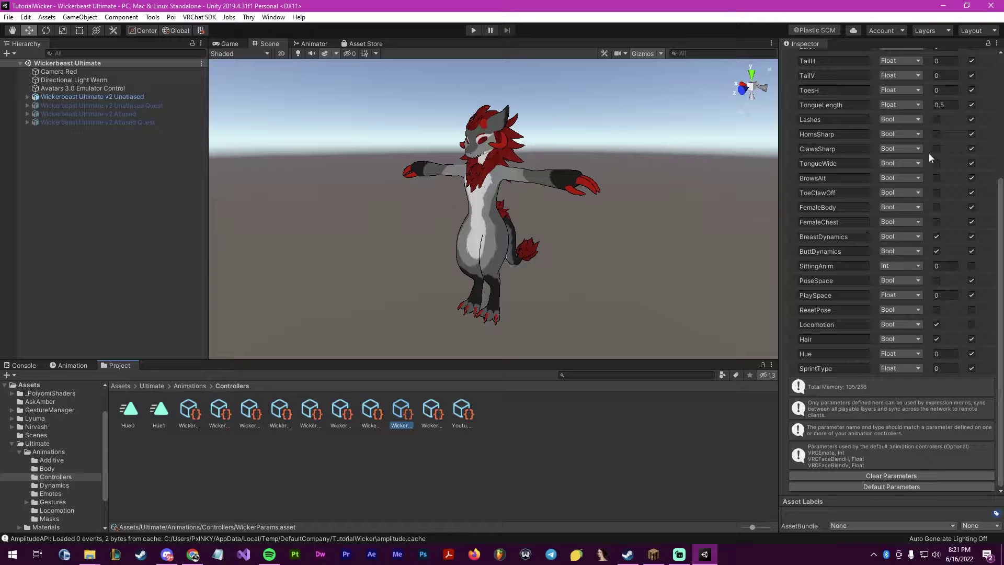
- Add a Float parameter named ScaleGoesBrr at the end of the WickerParams expression parameters
{"action": "scroll", "coordinate": [960, 250], "scroll_direction": "down", "scroll_amount": 6}
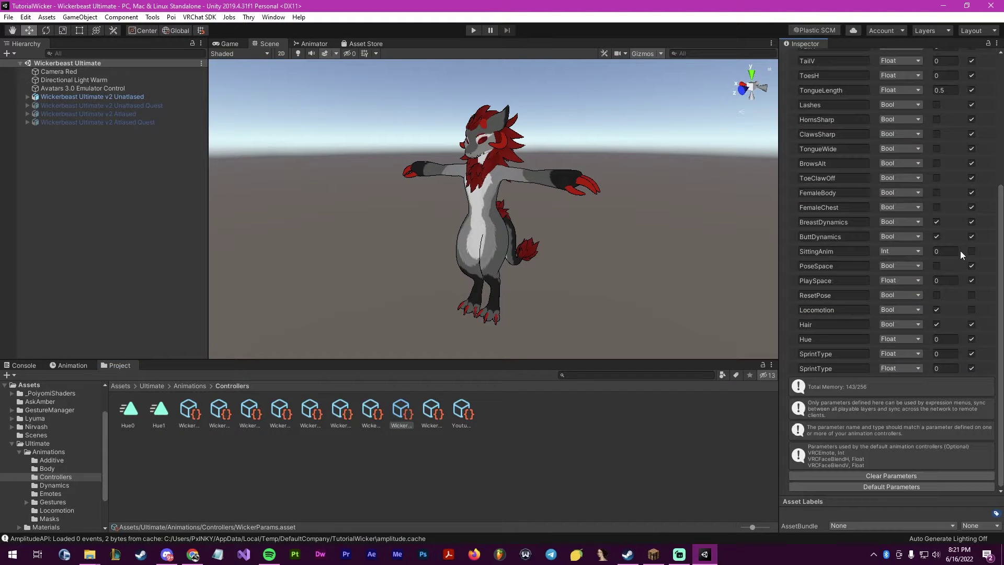
{"action": "left_click", "coordinate": [861, 368]}
{"action": "left_click_drag", "start_coordinate": [860, 368], "coordinate": [751, 362]}
{"action": "scroll", "coordinate": [878, 271], "scroll_direction": "up", "scroll_amount": 6}
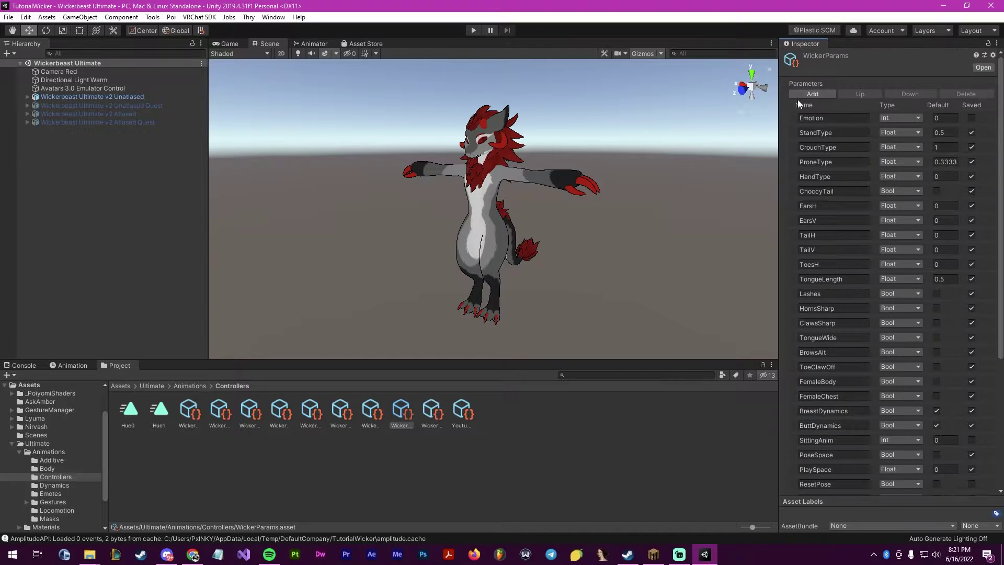
{"action": "scroll", "coordinate": [915, 330], "scroll_direction": "down", "scroll_amount": 6}
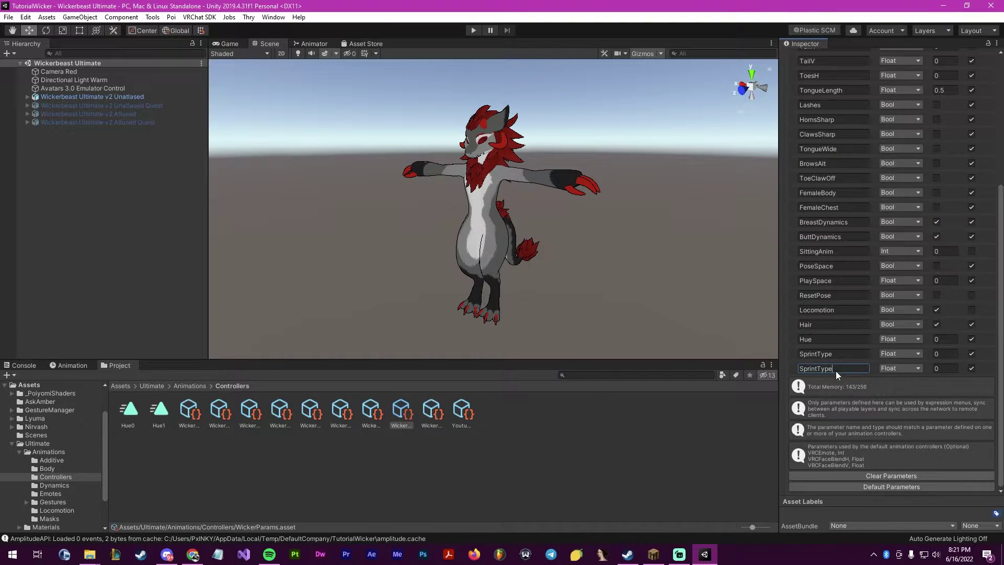
{"action": "left_click_drag", "start_coordinate": [770, 365], "coordinate": [786, 365]}
{"action": "type", "text": "ScaleGoesBrr"}
{"action": "left_click", "coordinate": [572, 414]}
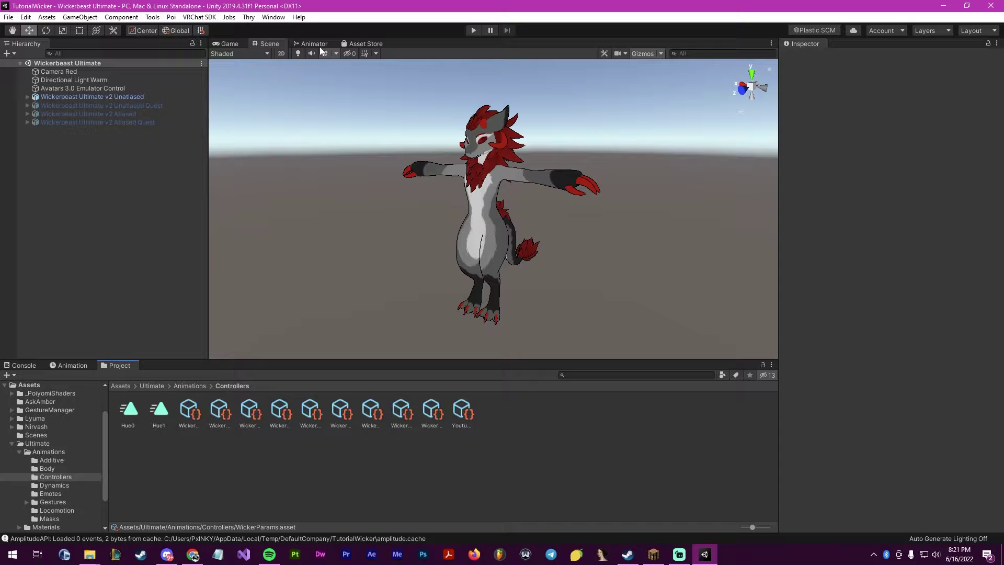
- Open the Unatlased avatar's FX playable layer controller, WickerFX NoWaist, in the Animator
{"action": "left_click", "coordinate": [302, 45]}
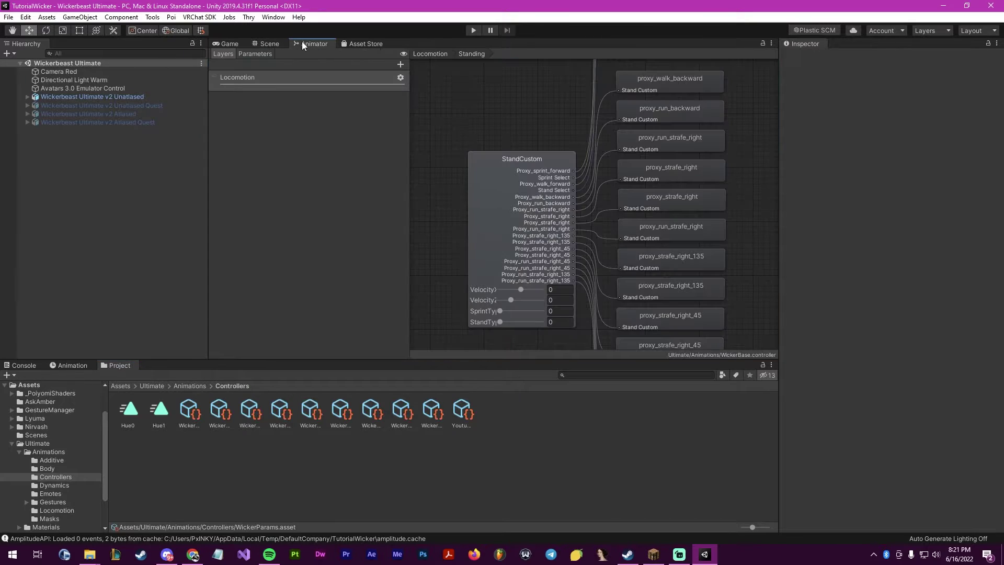
{"action": "left_click", "coordinate": [271, 44]}
{"action": "left_click", "coordinate": [94, 96]}
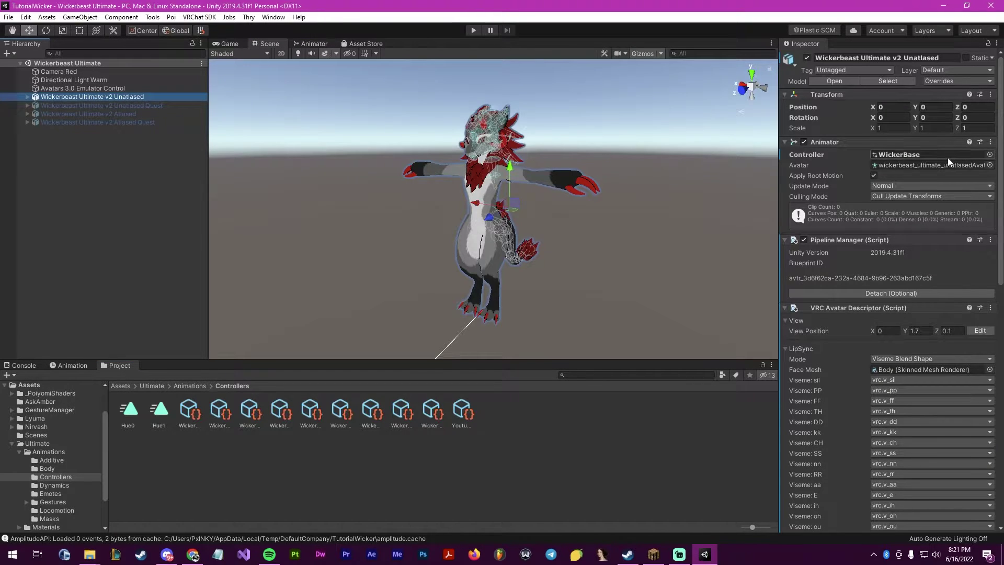
{"action": "scroll", "coordinate": [944, 155], "scroll_direction": "down", "scroll_amount": 15}
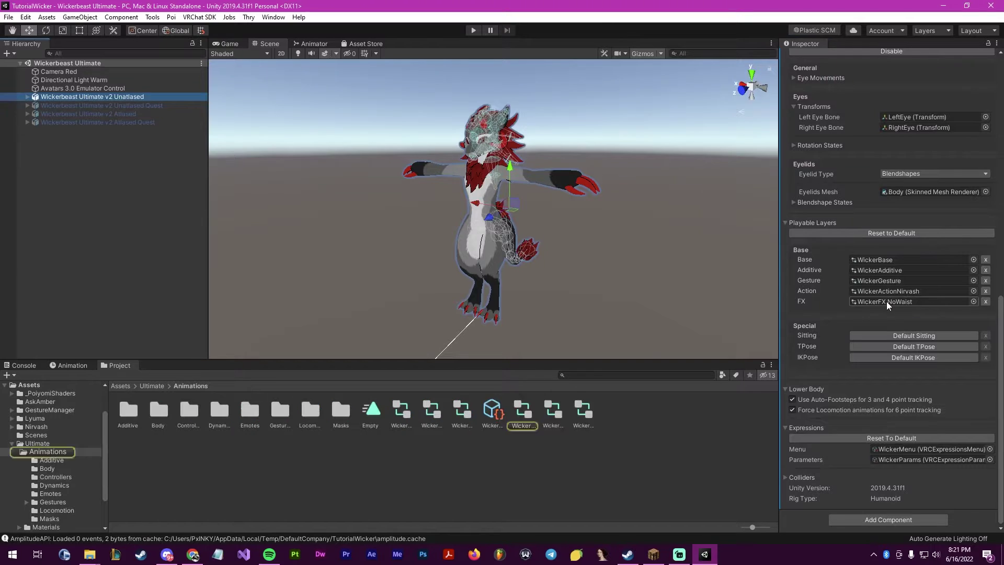
{"action": "double_click", "coordinate": [887, 303]}
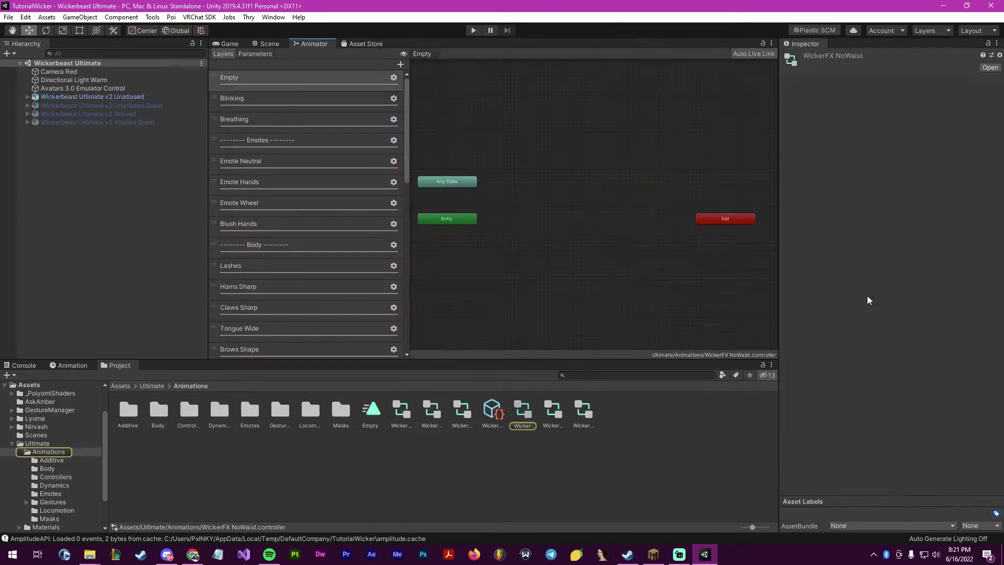
- Add a Float parameter named ScaleGoesBrr to the WickerFX NoWaist controller
{"action": "left_click", "coordinate": [243, 54]}
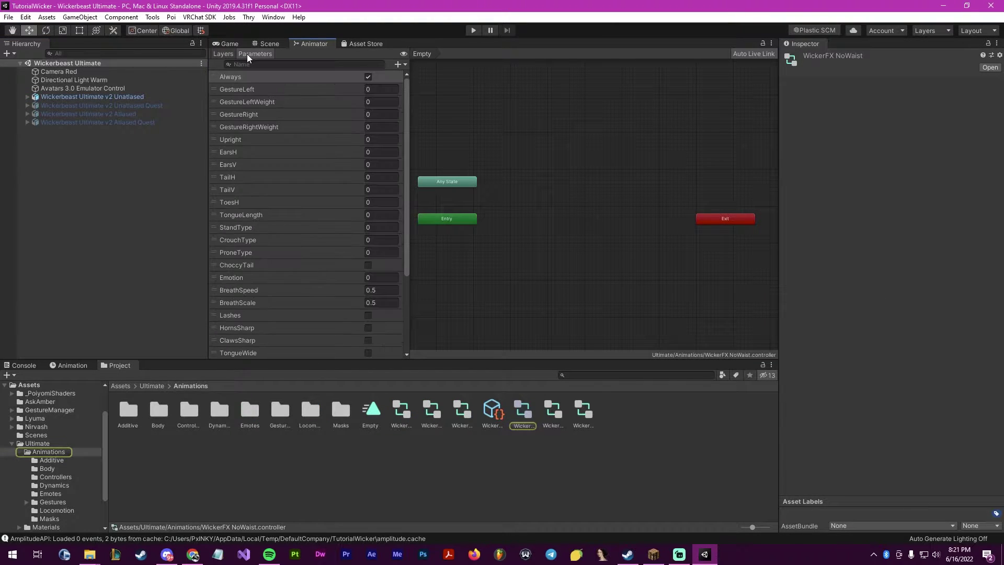
{"action": "left_click", "coordinate": [398, 64]}
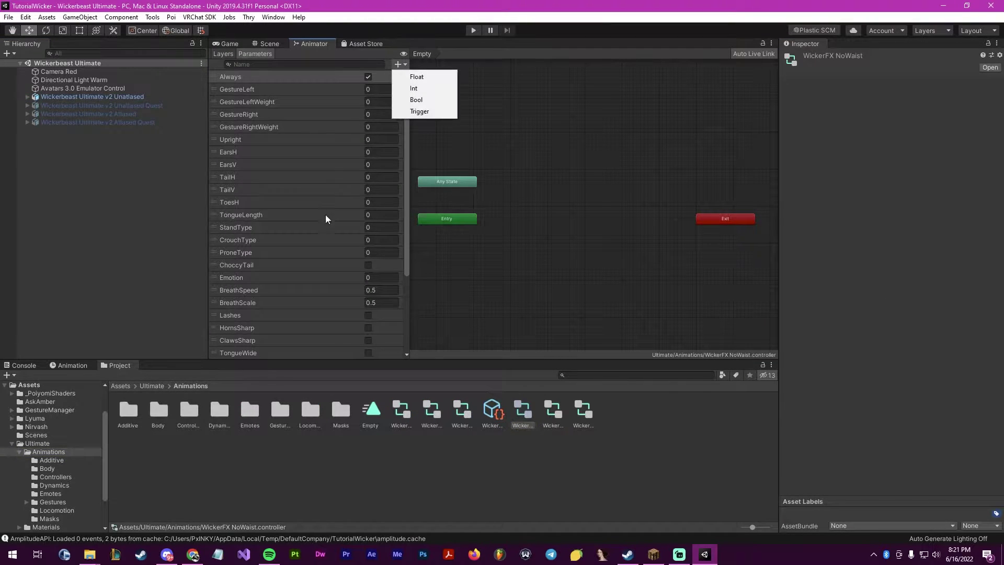
{"action": "left_click", "coordinate": [423, 78]}
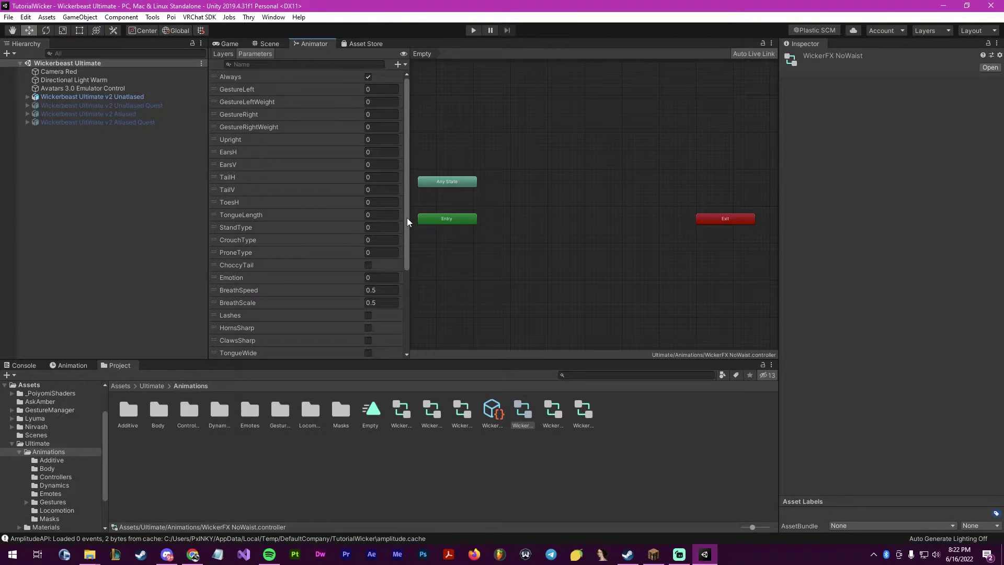
{"action": "scroll", "coordinate": [398, 337], "scroll_direction": "down", "scroll_amount": 5}
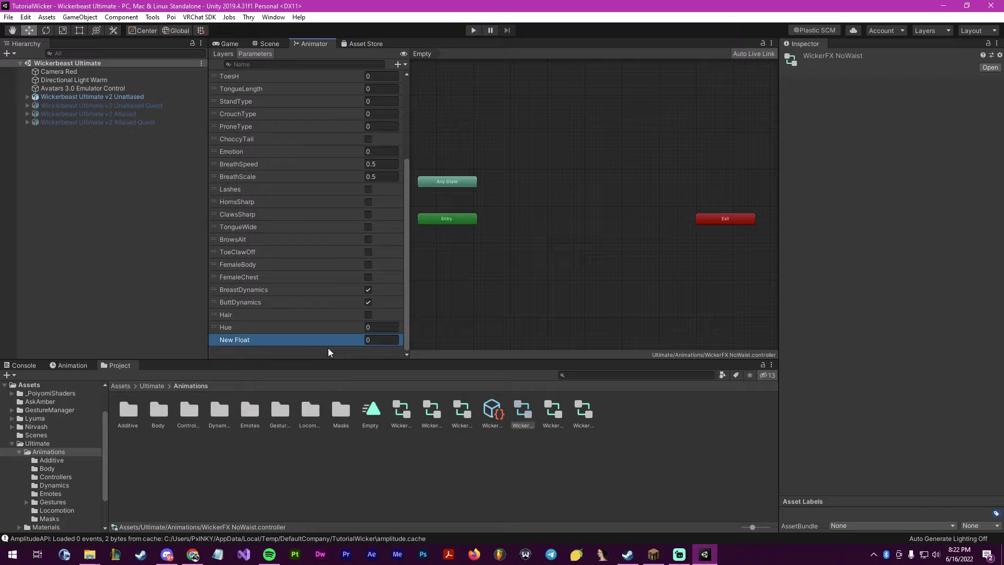
{"action": "double_click", "coordinate": [318, 341]}
{"action": "type", "text": "ScaleGoes"}
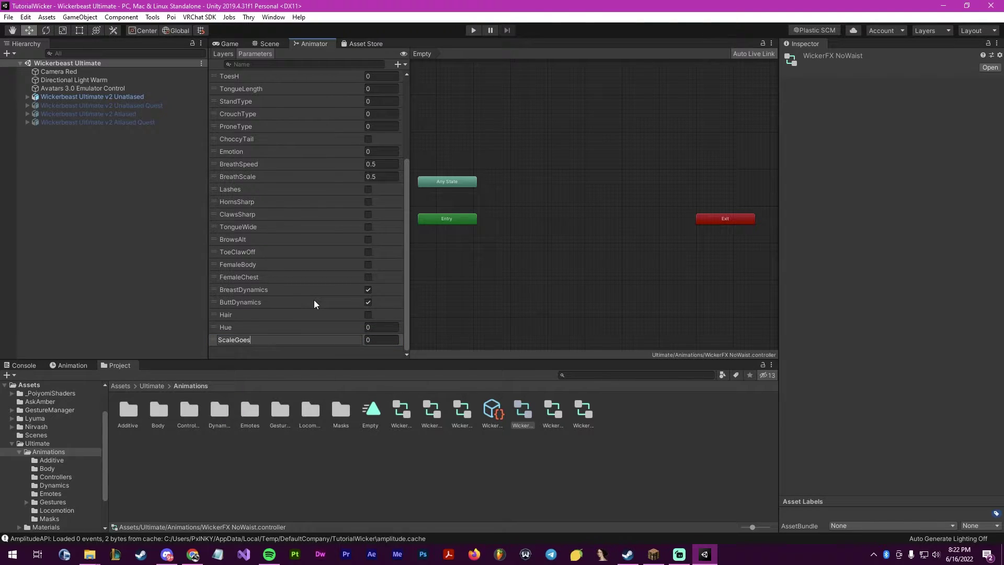
{"action": "type", "text": "Brr"}
{"action": "key", "text": "Return"}
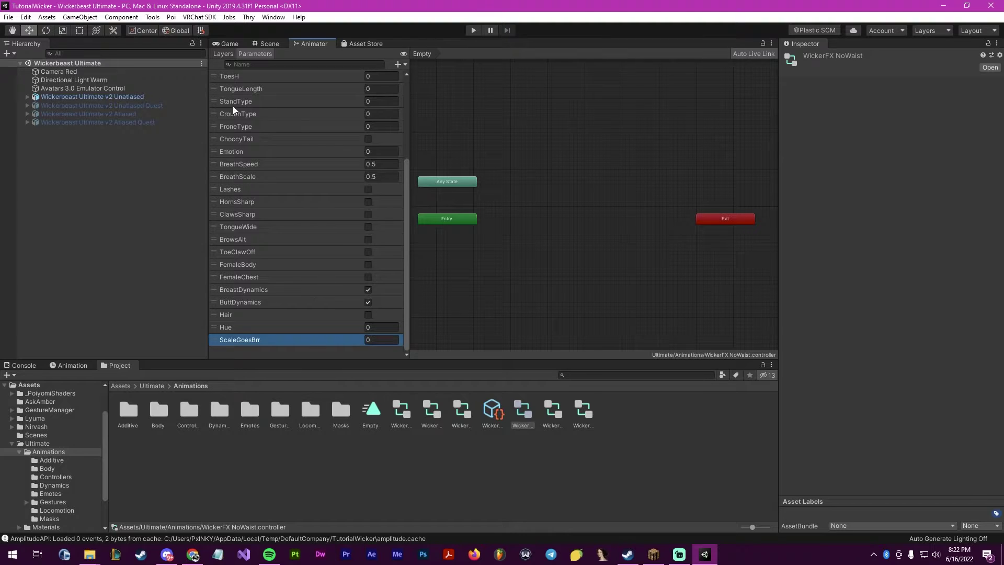
- Return to the scene and locate the Unatlased avatar's expressions menu asset in the project
{"action": "left_click", "coordinate": [263, 44]}
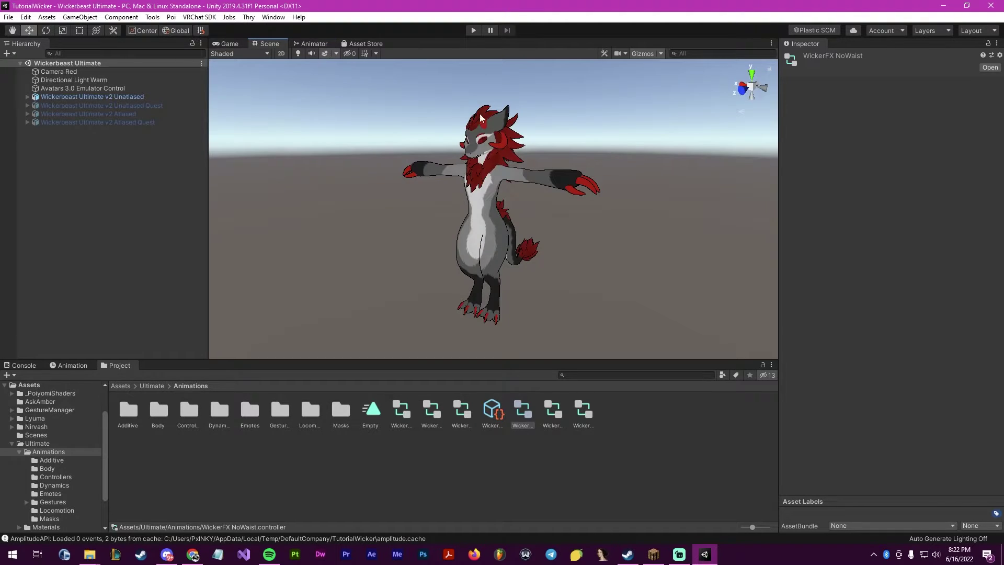
{"action": "left_click", "coordinate": [83, 97]}
{"action": "scroll", "coordinate": [986, 299], "scroll_direction": "down", "scroll_amount": 10}
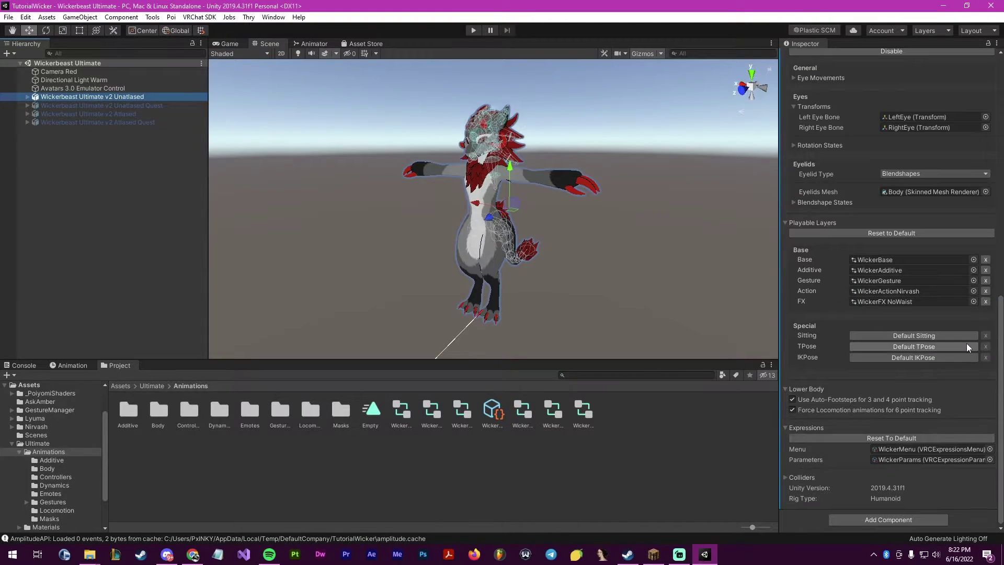
{"action": "left_click", "coordinate": [917, 453]}
{"action": "left_click", "coordinate": [321, 450]}
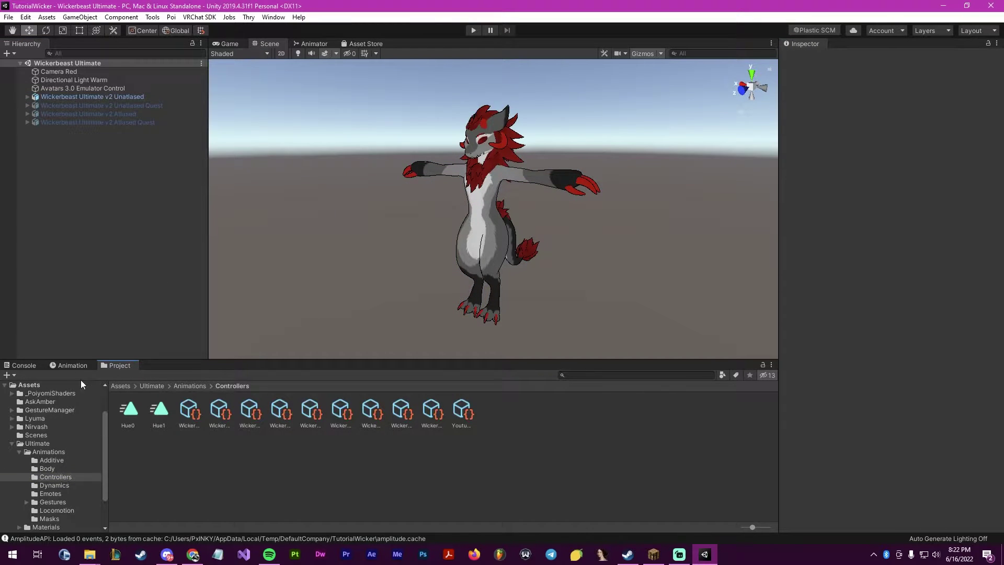
- Show the avatar's animation timeline and assign WickerFX NoWaist as the controller of its Animator component
{"action": "left_click", "coordinate": [69, 365]}
{"action": "left_click", "coordinate": [74, 97]}
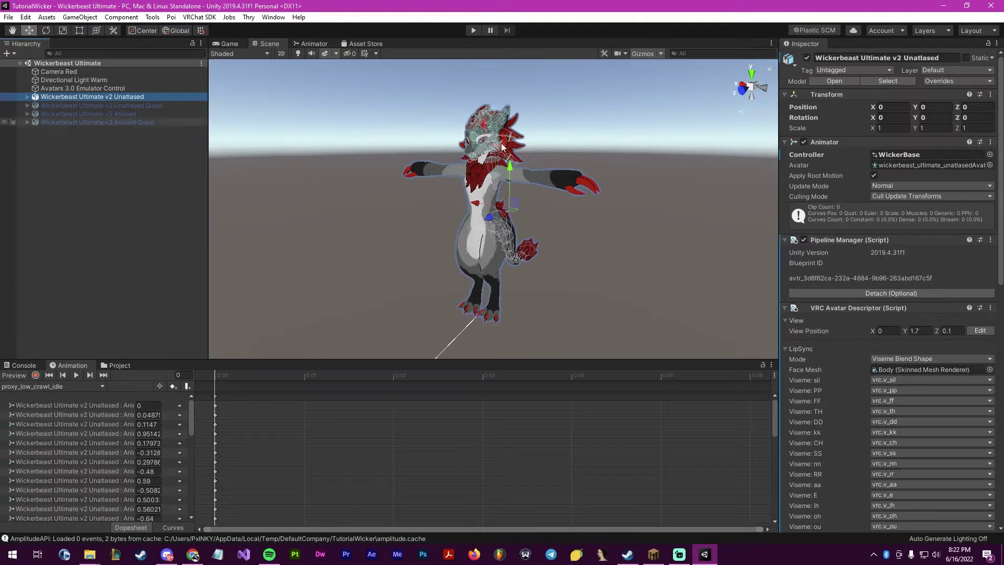
{"action": "left_click", "coordinate": [990, 154]}
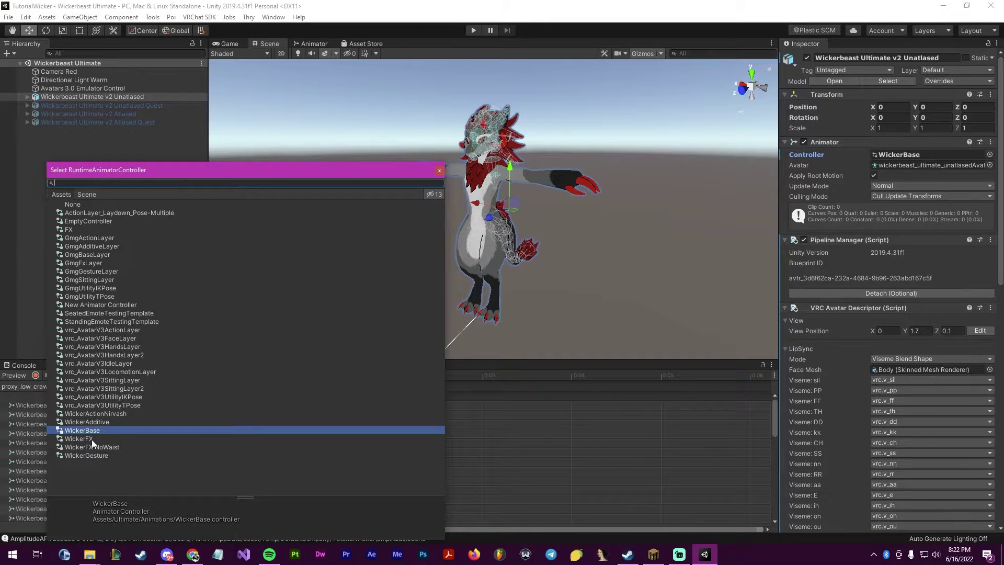
{"action": "double_click", "coordinate": [100, 447]}
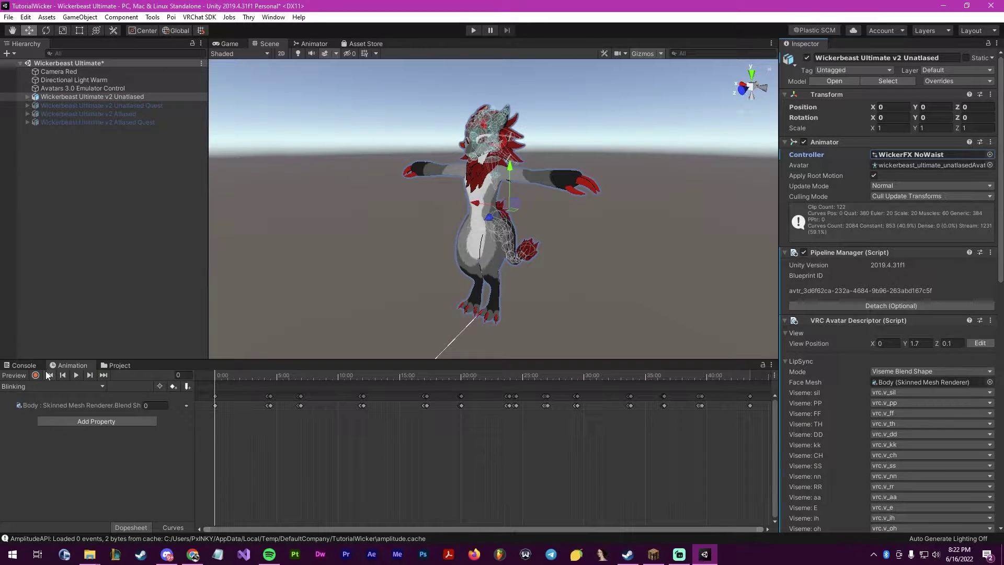
- Create a new animation clip named 01 in the Controllers folder for the Unatlased avatar
{"action": "left_click", "coordinate": [99, 386]}
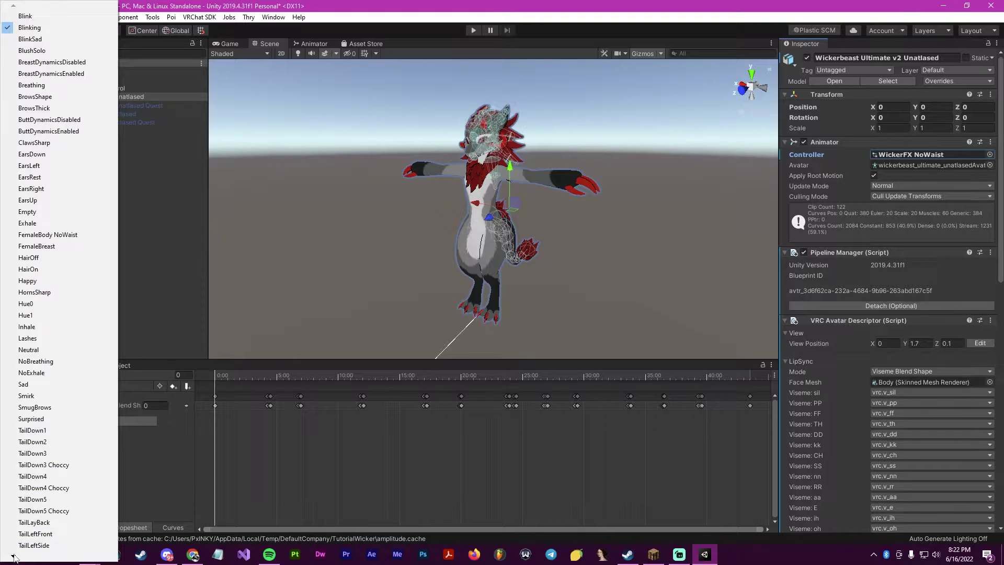
{"action": "mouse_move", "coordinate": [15, 554]}
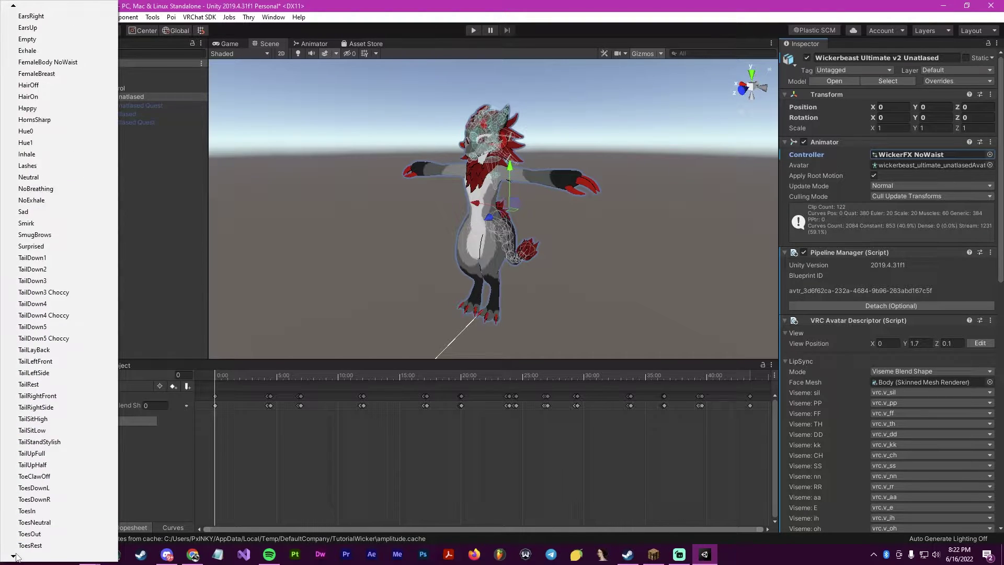
{"action": "left_click", "coordinate": [23, 537]}
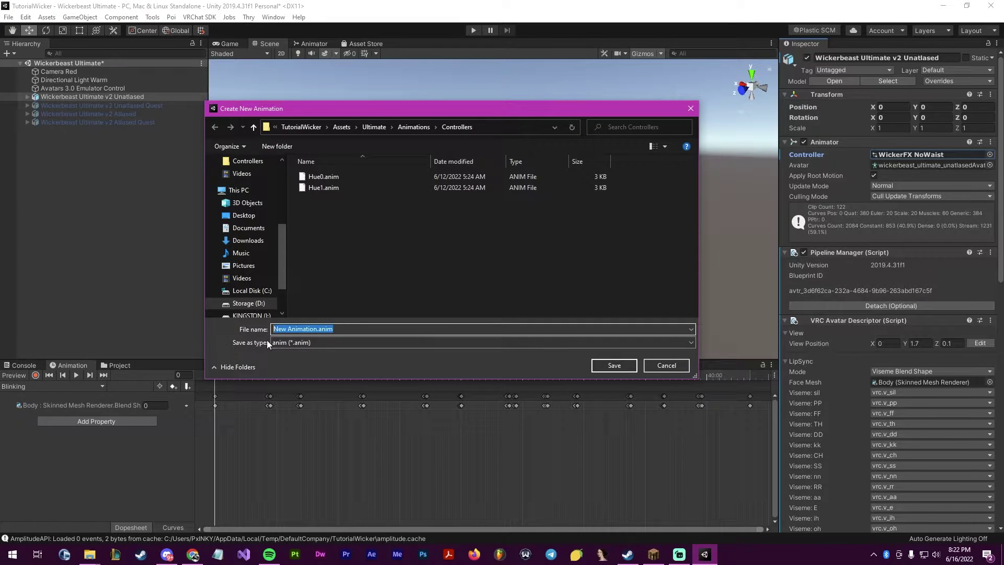
{"action": "type", "text": "01"}
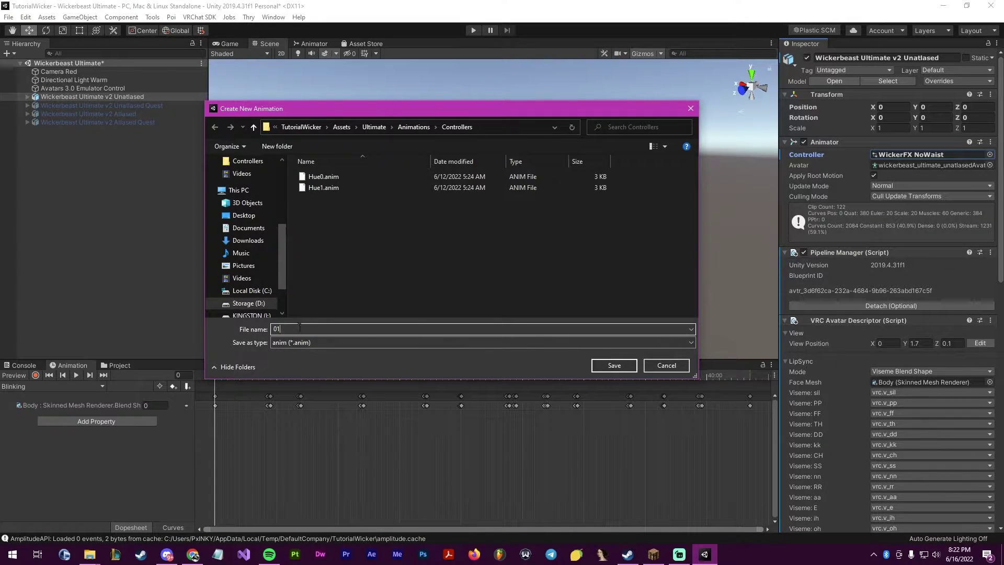
{"action": "left_click", "coordinate": [611, 367]}
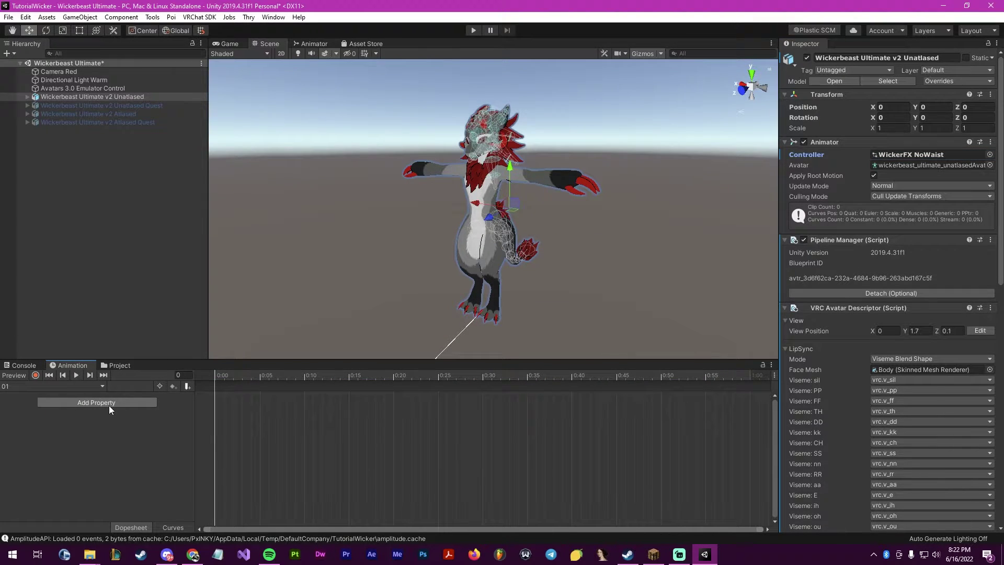
- Record a scale of 0.1 on X, Y and Z for the Unatlased avatar in clip 01
{"action": "left_click", "coordinate": [36, 375]}
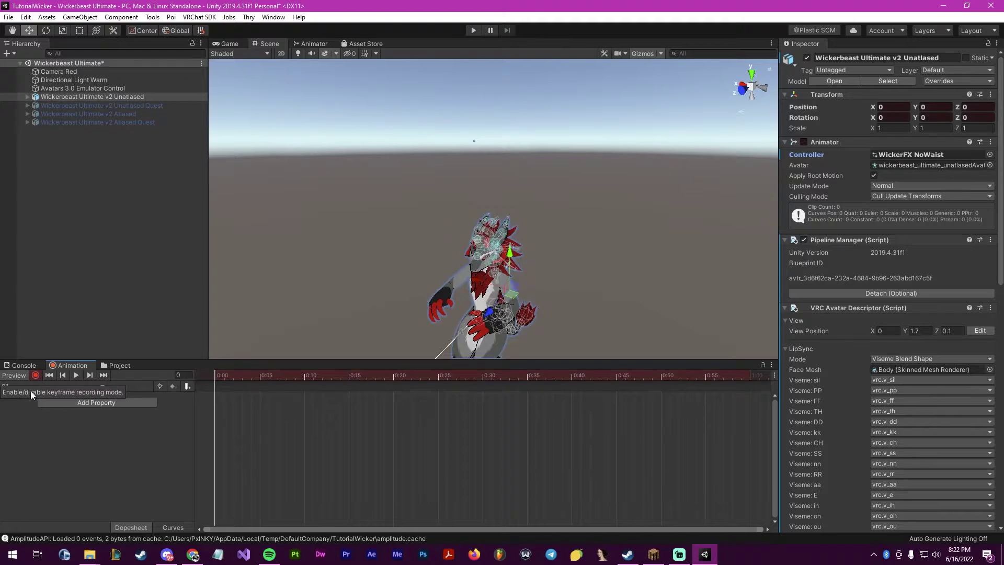
{"action": "left_click", "coordinate": [61, 97]}
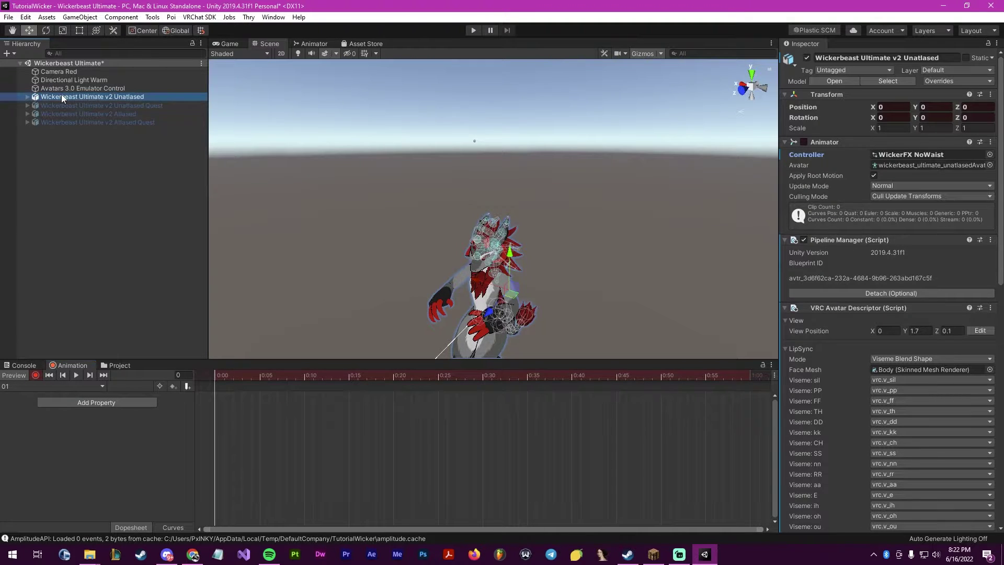
{"action": "left_click", "coordinate": [845, 124]}
{"action": "type", "text": "0."}
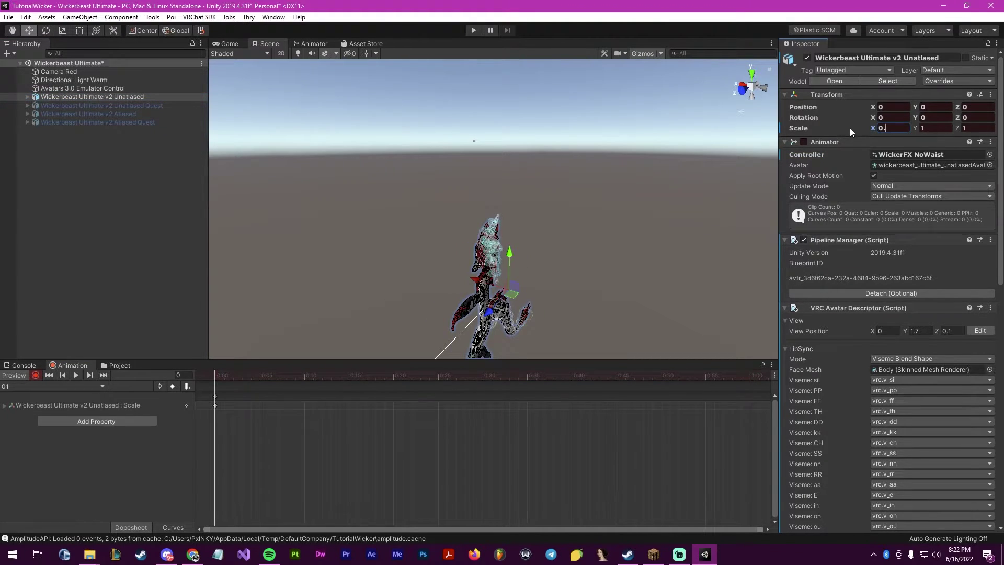
{"action": "type", "text": "1"}
{"action": "key", "text": "Return"}
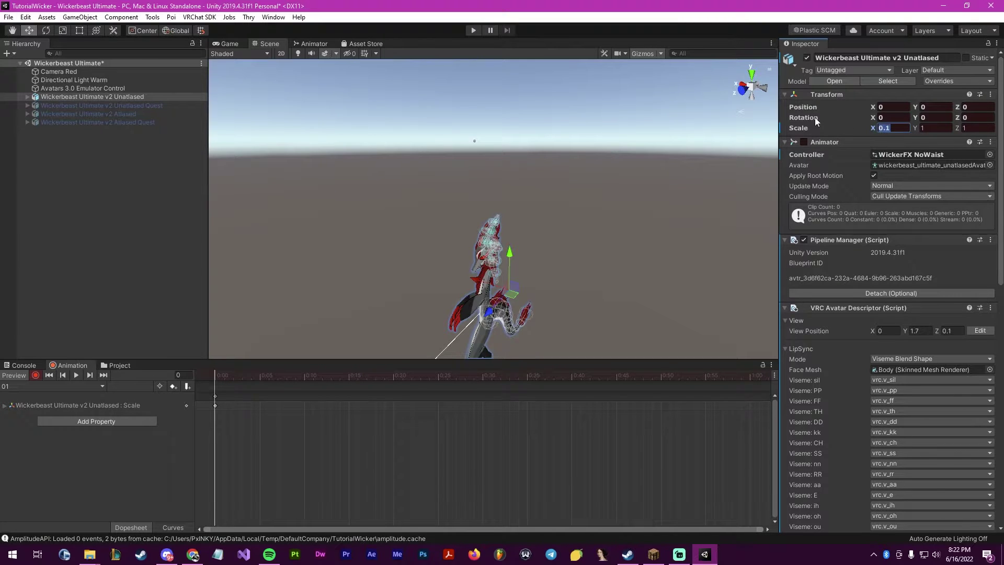
{"action": "key", "text": "Tab"}
{"action": "type", "text": "0.1"}
{"action": "key", "text": "Tab"}
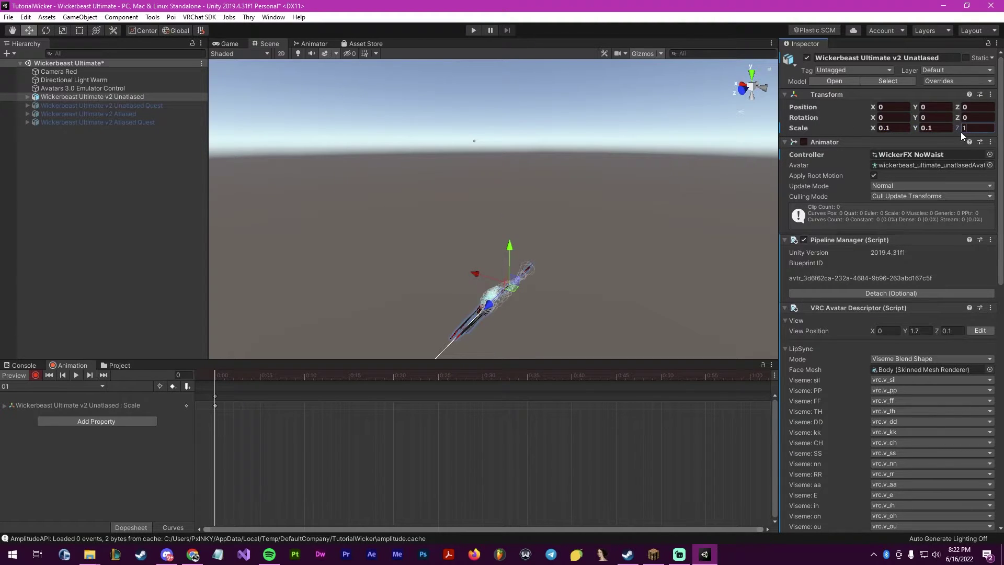
{"action": "type", "text": "0.1"}
- Check the avatar's size in the scene and stop keyframe recording for clip 01
{"action": "left_click", "coordinate": [733, 313]}
{"action": "right_click_drag", "start_coordinate": [544, 193], "coordinate": [539, 255]}
{"action": "key", "text": "w"}
{"action": "left_click_drag", "start_coordinate": [538, 256], "coordinate": [538, 226], "text": "alt"}
{"action": "scroll", "coordinate": [538, 226], "scroll_direction": "down", "scroll_amount": 5}
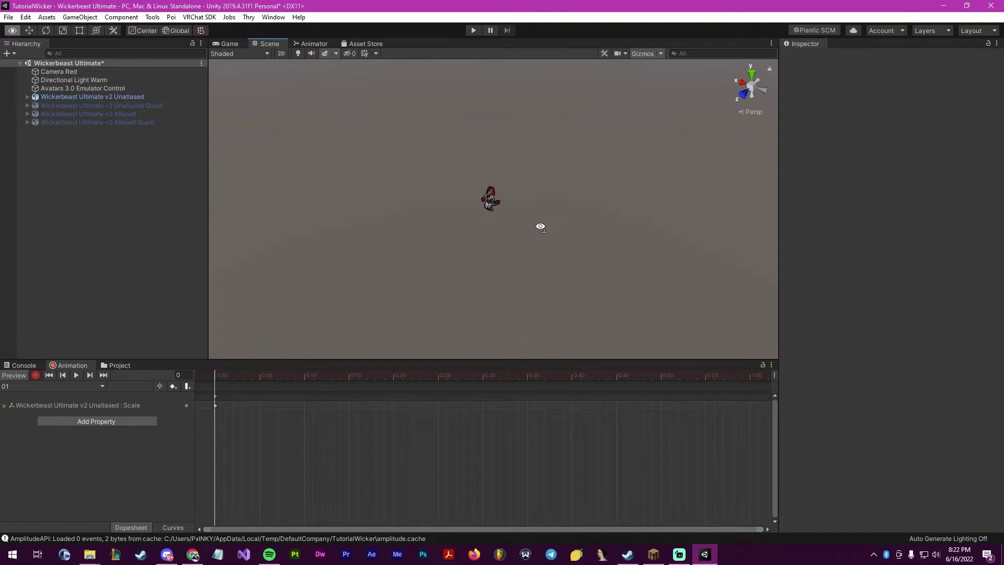
{"action": "left_click", "coordinate": [35, 375]}
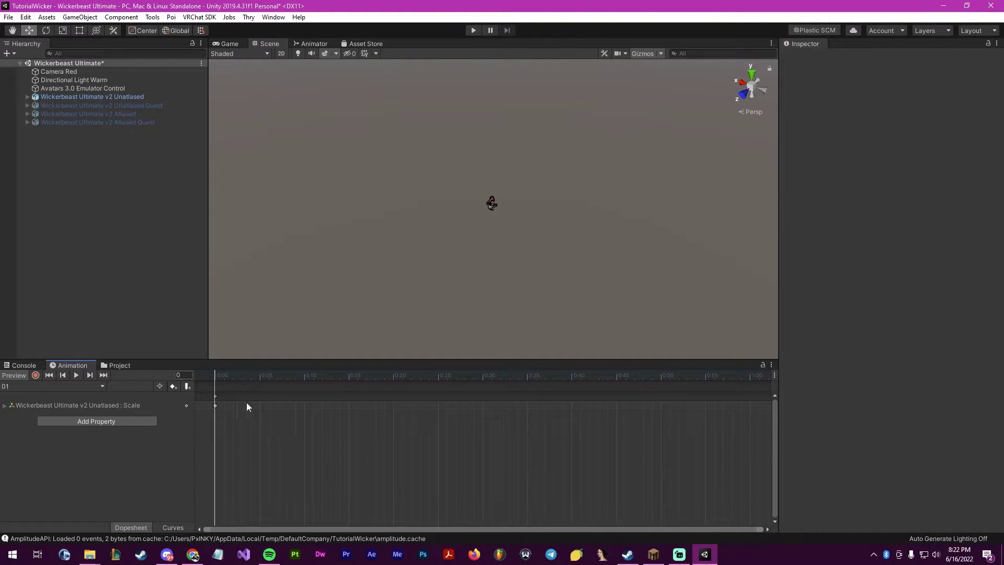
- Create another animation clip named 1 in the Controllers folder
{"action": "left_click", "coordinate": [49, 387]}
{"action": "left_click", "coordinate": [40, 435]}
{"action": "left_click", "coordinate": [93, 389]}
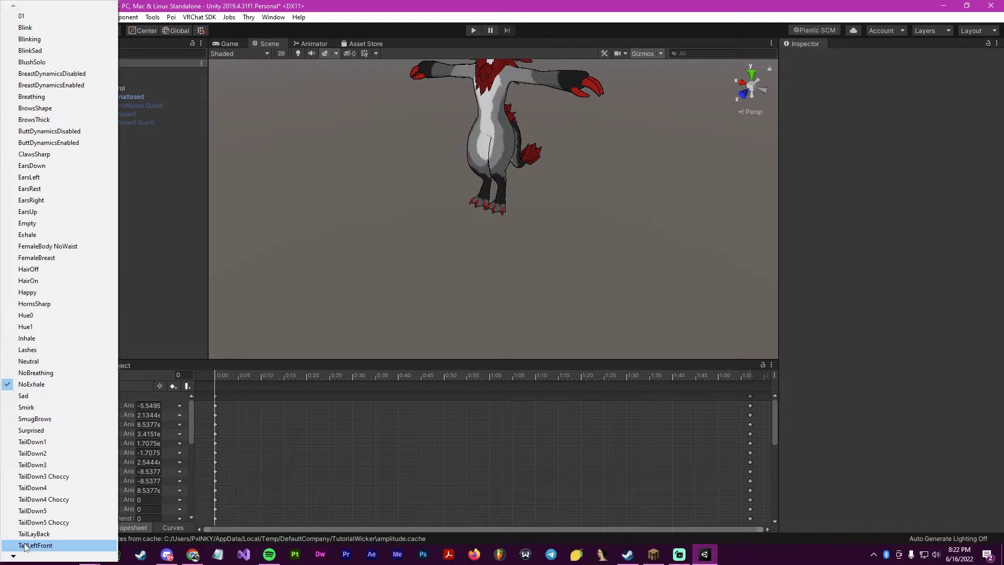
{"action": "mouse_move", "coordinate": [13, 558]}
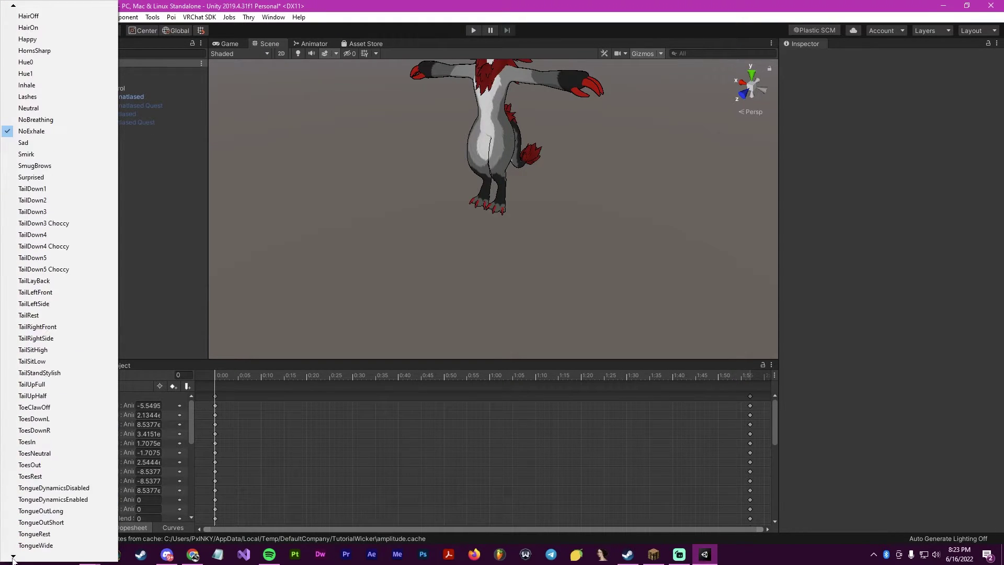
{"action": "left_click", "coordinate": [37, 537]}
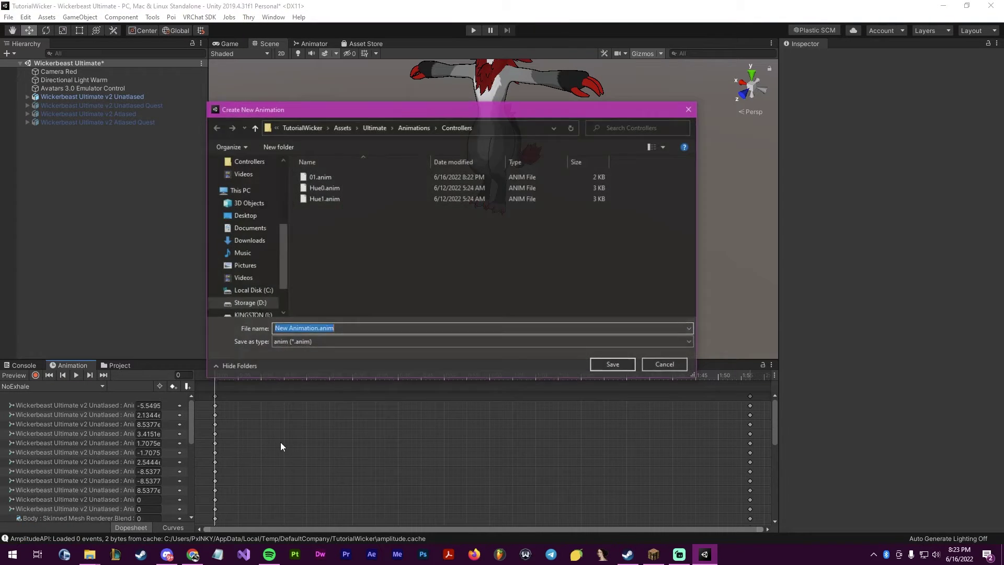
{"action": "type", "text": "1"}
{"action": "left_click", "coordinate": [612, 366]}
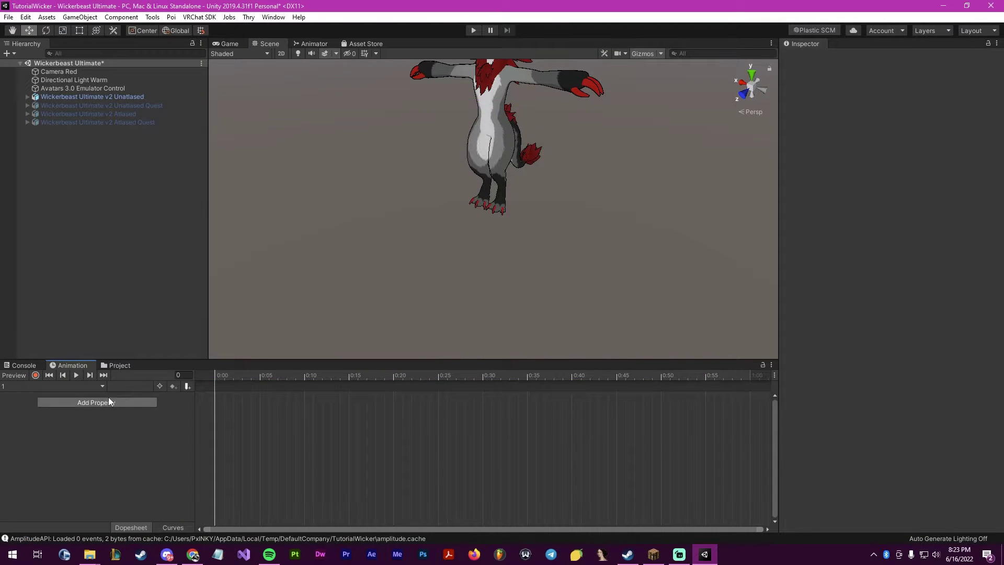
- Record a keyframe in clip 1 that holds the Unatlased avatar's scale at 1 on X, Y and Z
{"action": "left_click", "coordinate": [31, 376]}
{"action": "left_click", "coordinate": [92, 97]}
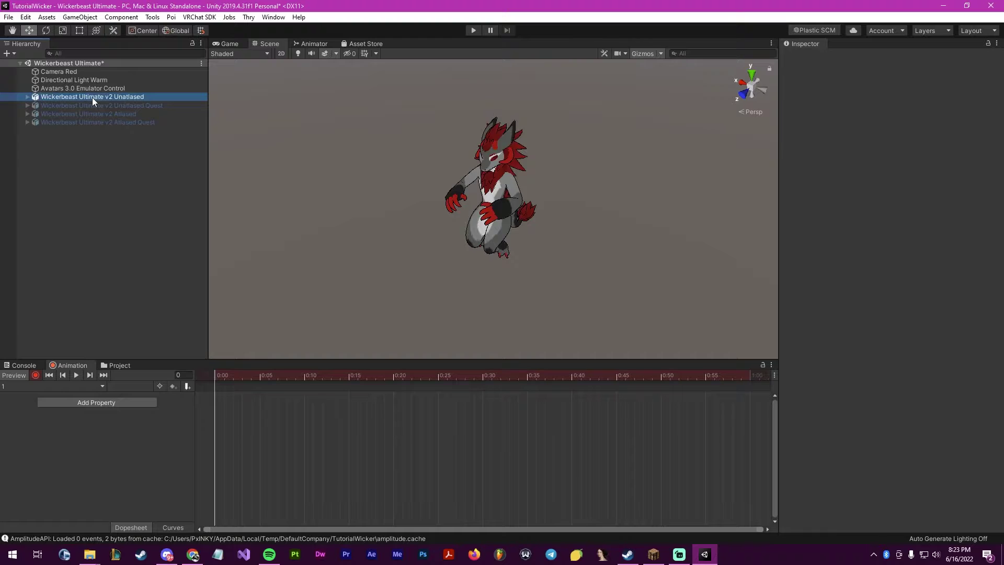
{"action": "left_click", "coordinate": [900, 128]}
{"action": "type", "text": "2"}
{"action": "left_click_drag", "start_coordinate": [892, 128], "coordinate": [869, 128]}
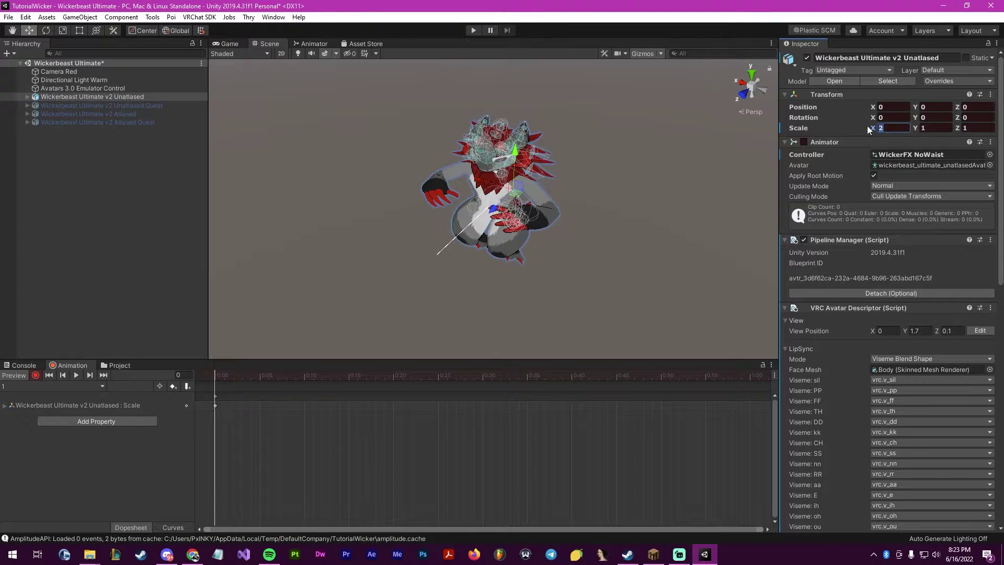
{"action": "type", "text": "1"}
{"action": "mouse_move", "coordinate": [934, 129]}
{"action": "left_mouse_down"}
{"action": "mouse_move", "coordinate": [914, 134]}
{"action": "mouse_move", "coordinate": [926, 129]}
{"action": "left_mouse_up"}
{"action": "type", "text": "2121"}
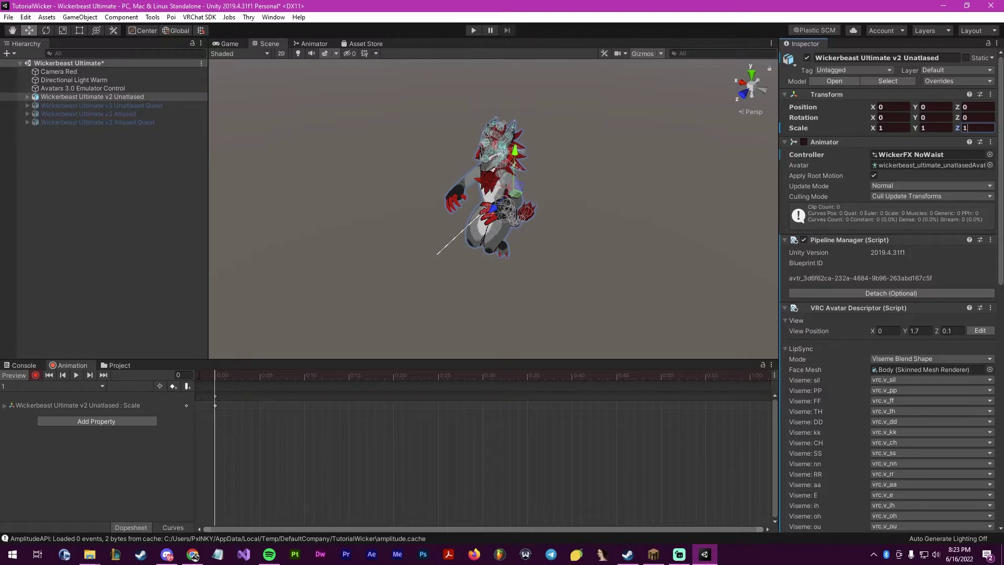
- Create a third animation clip named 5 in the Controllers folder
{"action": "left_click", "coordinate": [69, 386]}
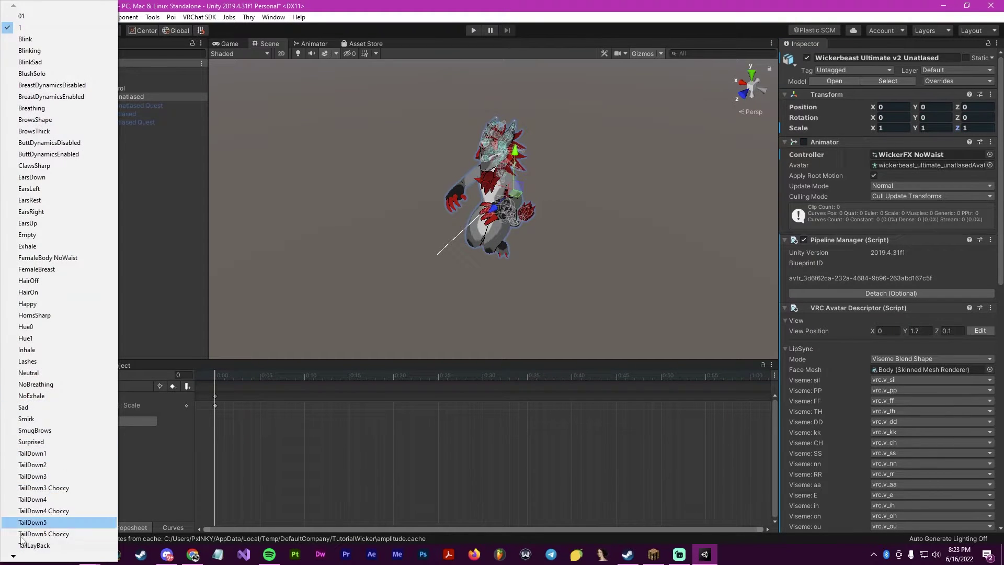
{"action": "mouse_move", "coordinate": [17, 559]}
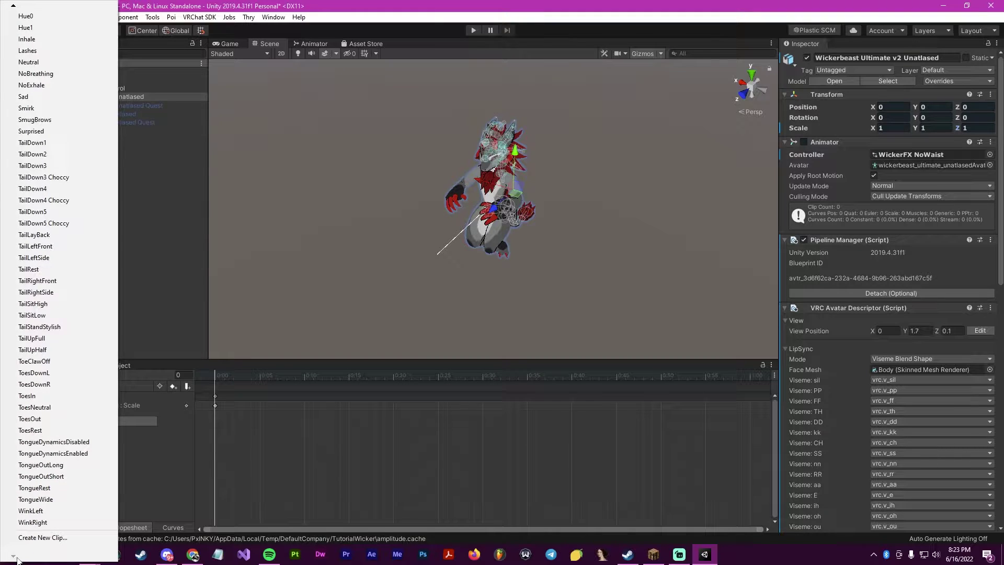
{"action": "left_click", "coordinate": [28, 541]}
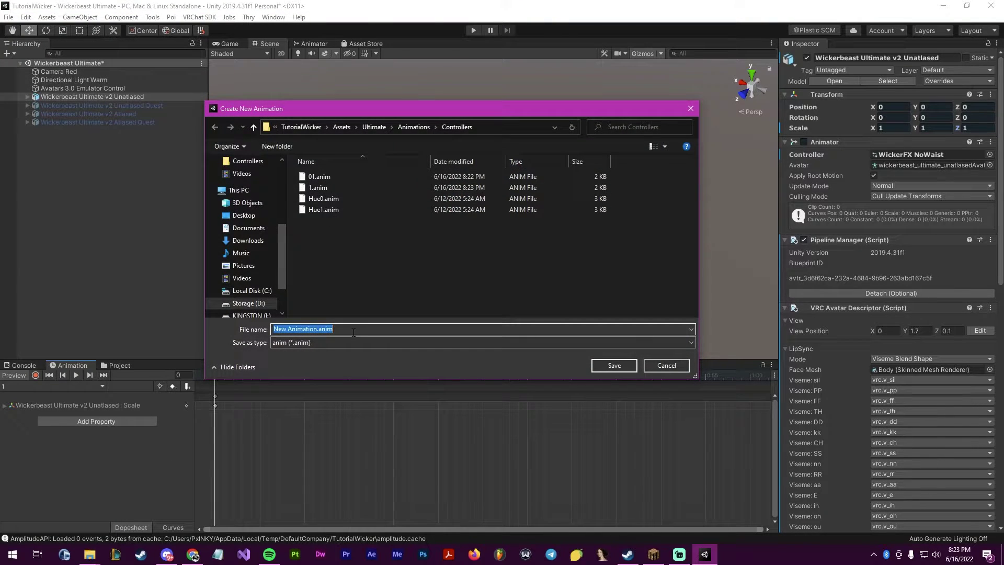
{"action": "type", "text": "5"}
{"action": "left_click", "coordinate": [606, 366]}
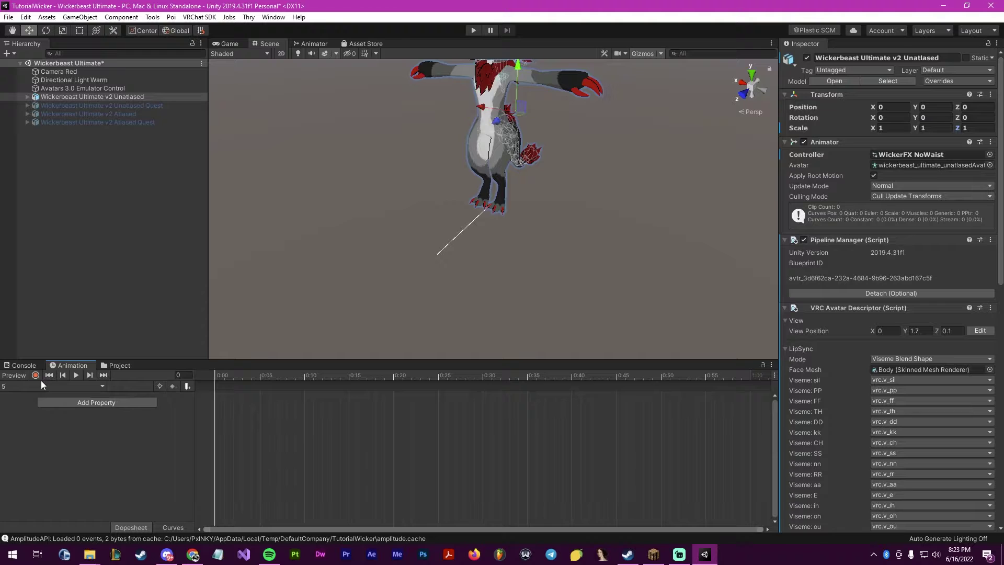
- Record a scale of 5 on X, Y and Z for the Unatlased avatar in clip 5 and stop recording
{"action": "left_click", "coordinate": [895, 128]}
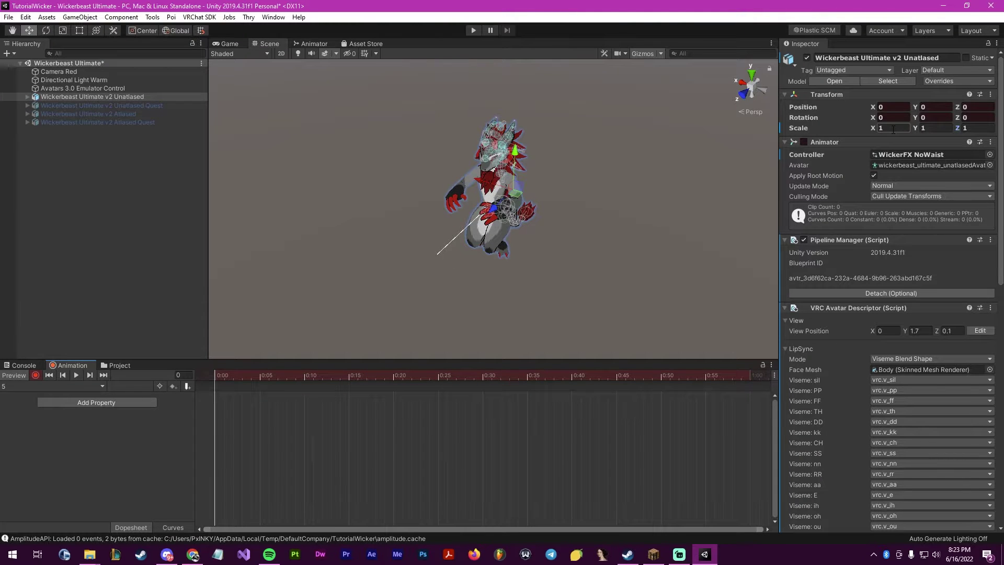
{"action": "type", "text": "5"}
{"action": "left_click", "coordinate": [933, 128]}
{"action": "type", "text": "5"}
{"action": "left_click", "coordinate": [983, 128]}
{"action": "type", "text": "5"}
{"action": "right_click_drag", "start_coordinate": [698, 214], "coordinate": [675, 194]}
{"action": "left_click", "coordinate": [707, 181]}
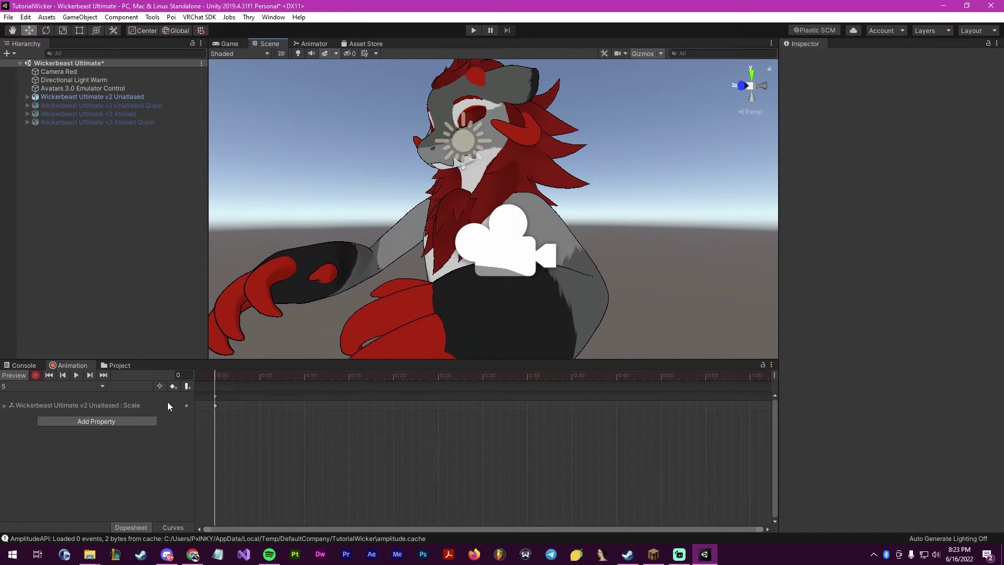
{"action": "left_click", "coordinate": [35, 375]}
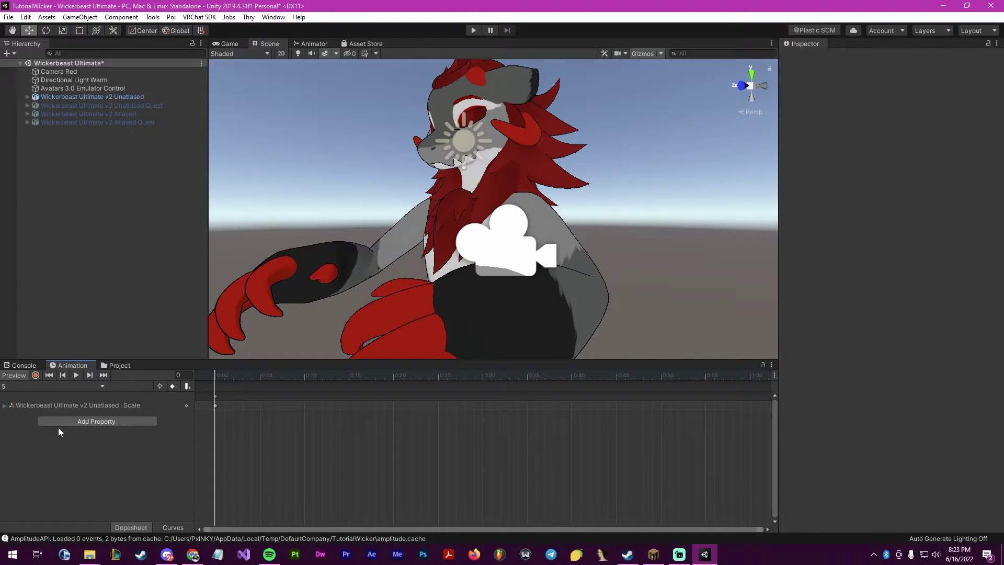
- Set the Unatlased avatar's Animator controller back to None
{"action": "left_click", "coordinate": [102, 386]}
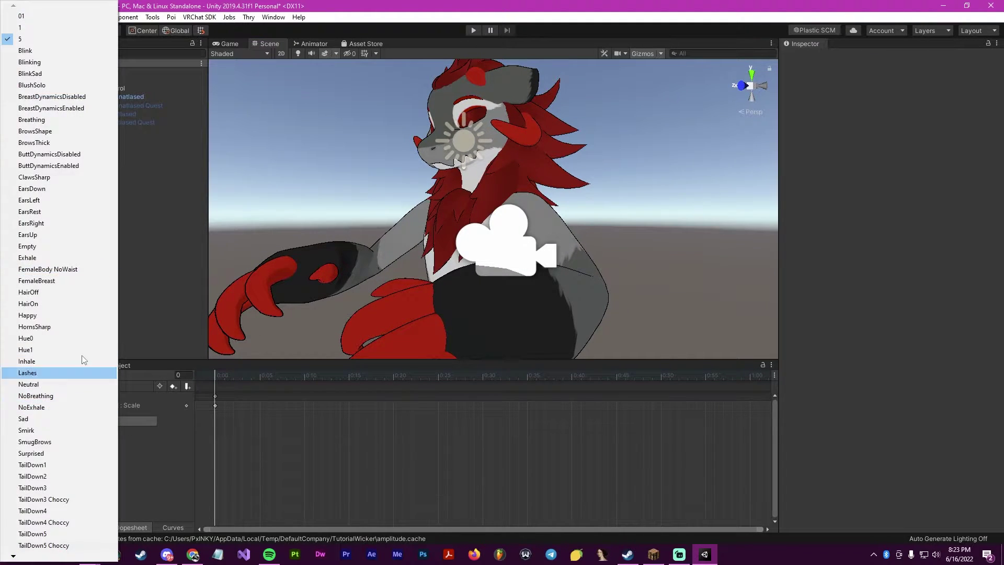
{"action": "left_click", "coordinate": [143, 258]}
{"action": "left_click", "coordinate": [47, 102]}
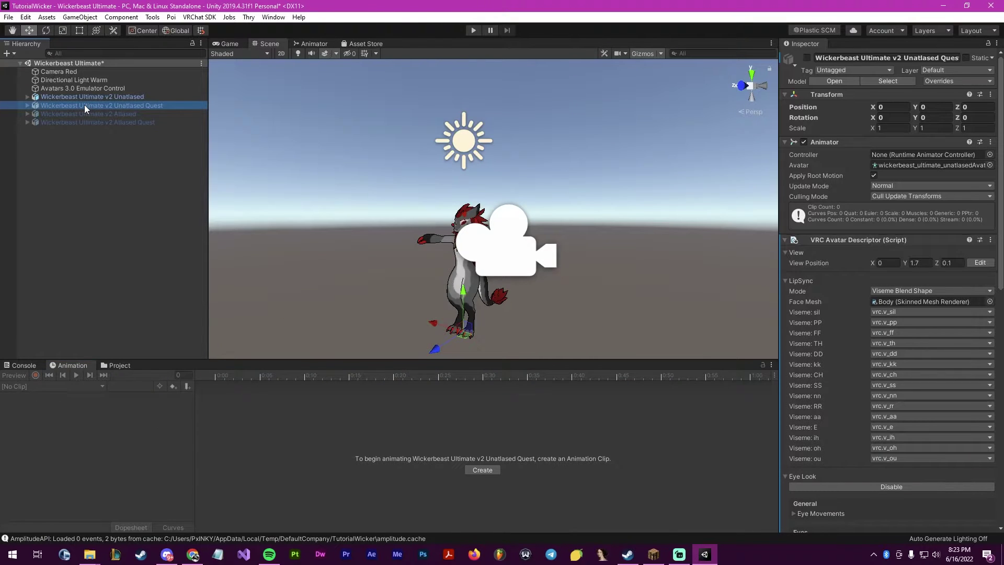
{"action": "left_click", "coordinate": [76, 95]}
{"action": "left_click", "coordinate": [990, 154]}
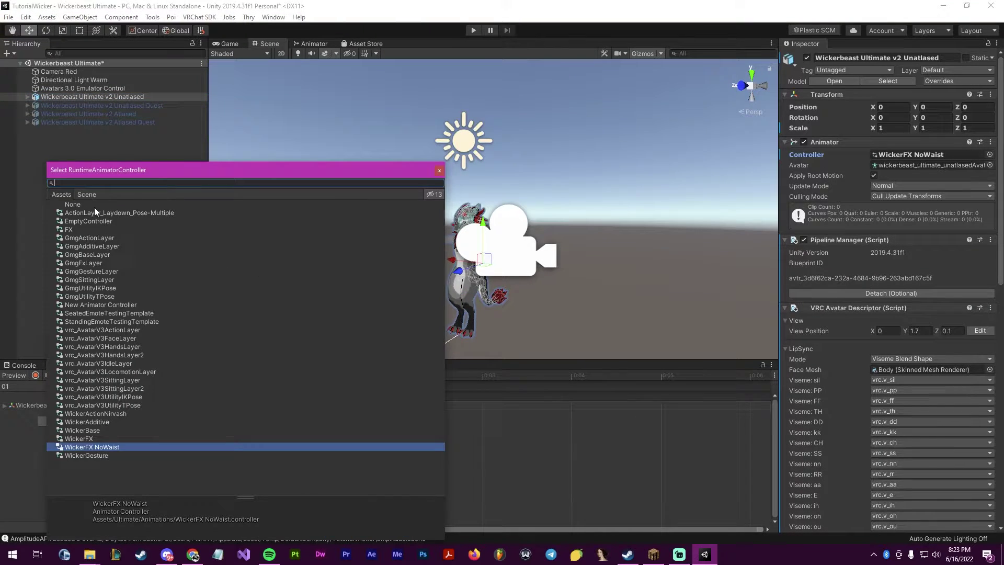
{"action": "left_click", "coordinate": [90, 206]}
{"action": "left_click", "coordinate": [203, 112]}
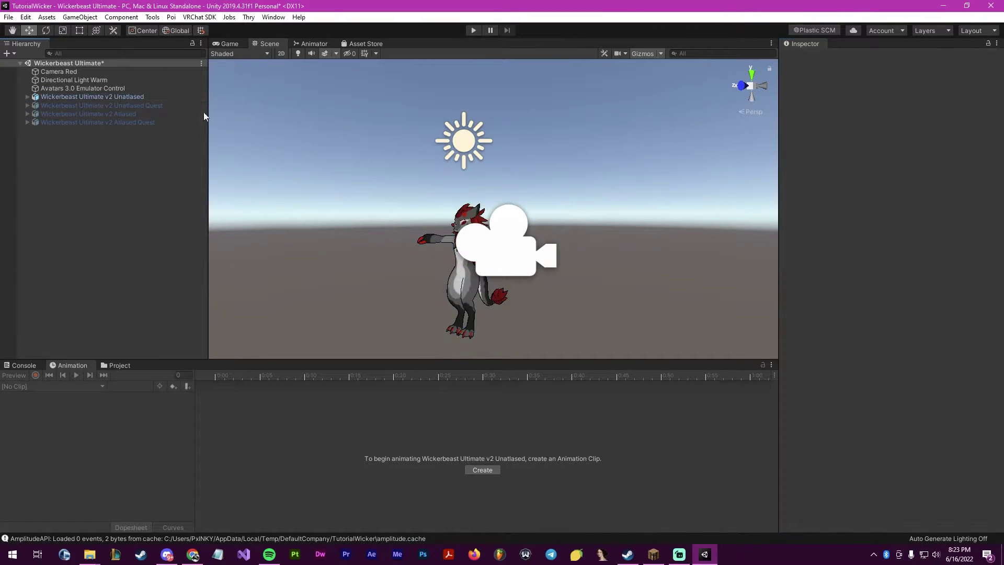
- Delete the 01, 1 and 5 states from the Empty layer of the WickerFX NoWaist controller
{"action": "left_click", "coordinate": [313, 43]}
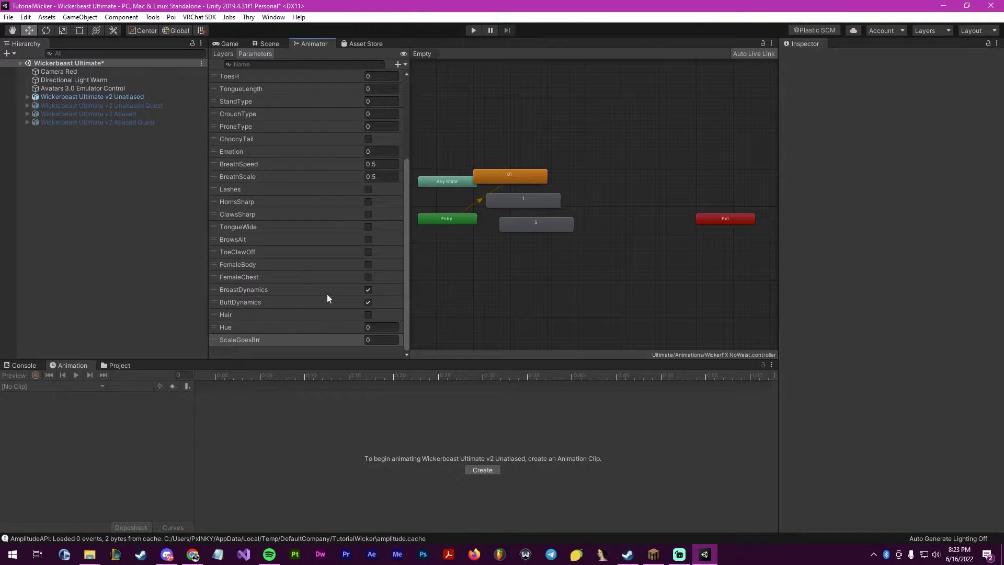
{"action": "left_click", "coordinate": [223, 54]}
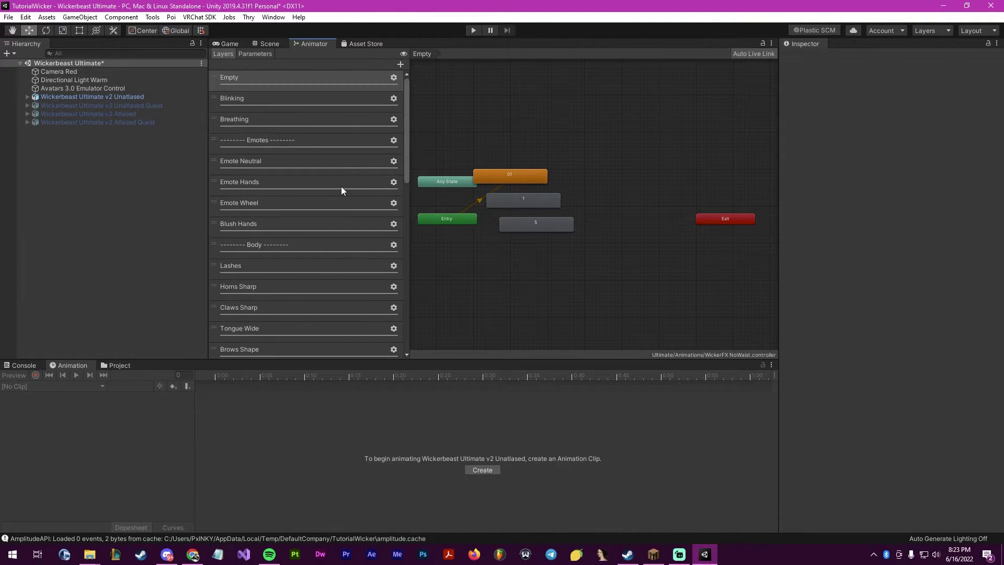
{"action": "left_click", "coordinate": [525, 177]}
{"action": "key", "text": "Delete"}
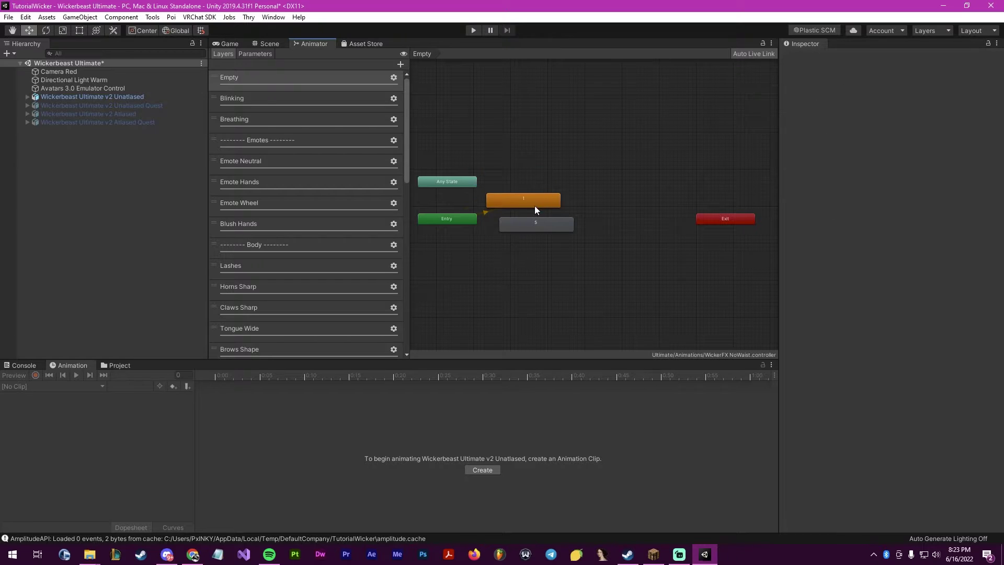
{"action": "left_click", "coordinate": [535, 206]}
{"action": "key", "text": "Delete"}
{"action": "left_click", "coordinate": [535, 227]}
{"action": "key", "text": "Delete"}
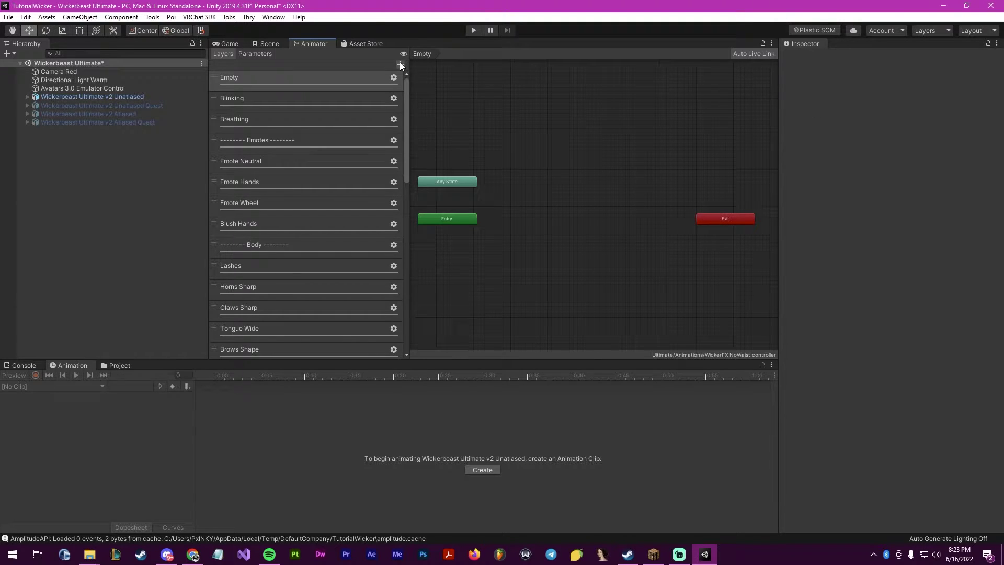
- Add a new layer to the WickerFX NoWaist controller and raise its weight to the maximum
{"action": "left_click", "coordinate": [400, 64]}
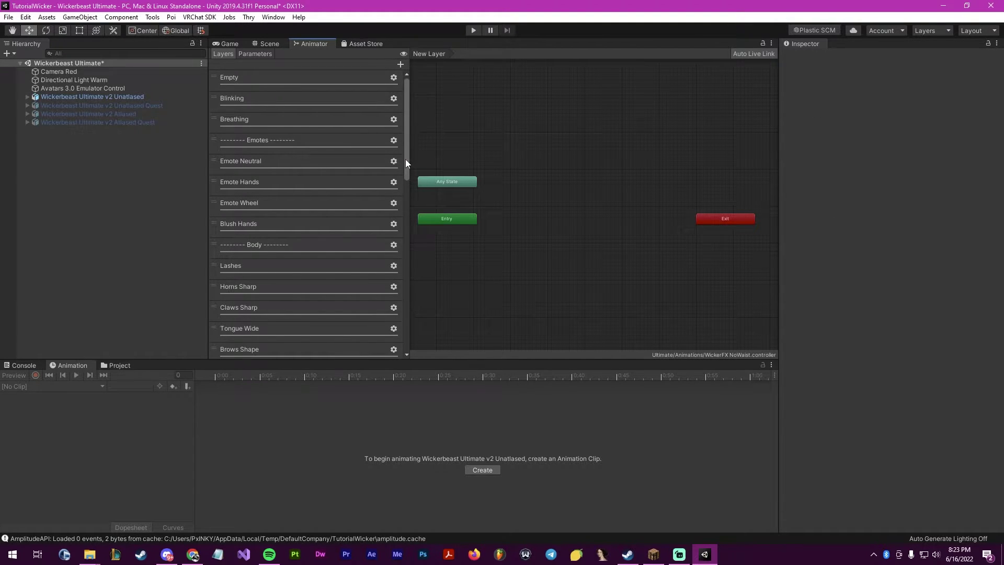
{"action": "left_click_drag", "start_coordinate": [406, 162], "coordinate": [278, 354]}
{"action": "left_click", "coordinate": [393, 342]}
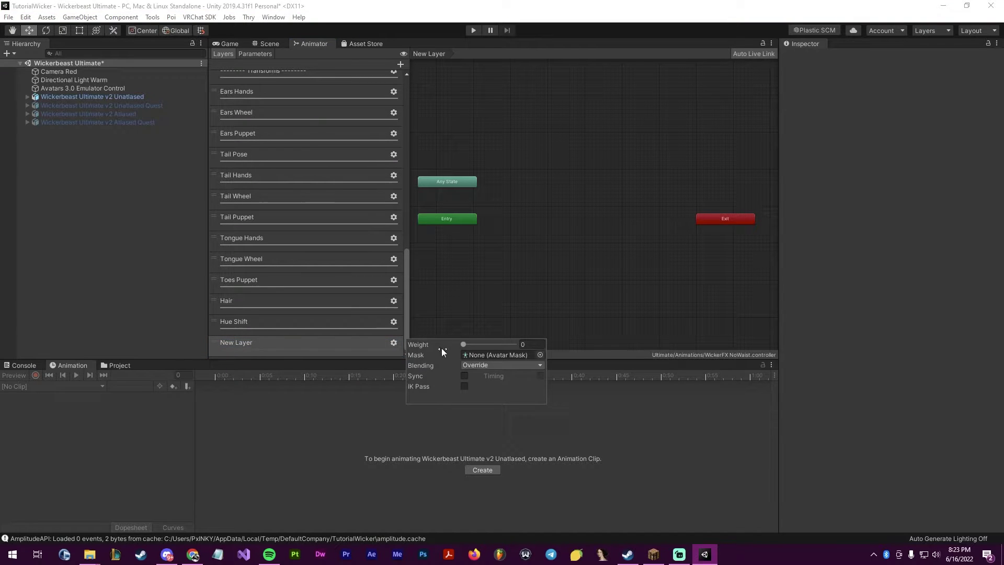
{"action": "left_click_drag", "start_coordinate": [463, 345], "coordinate": [567, 356]}
{"action": "left_click", "coordinate": [415, 131]}
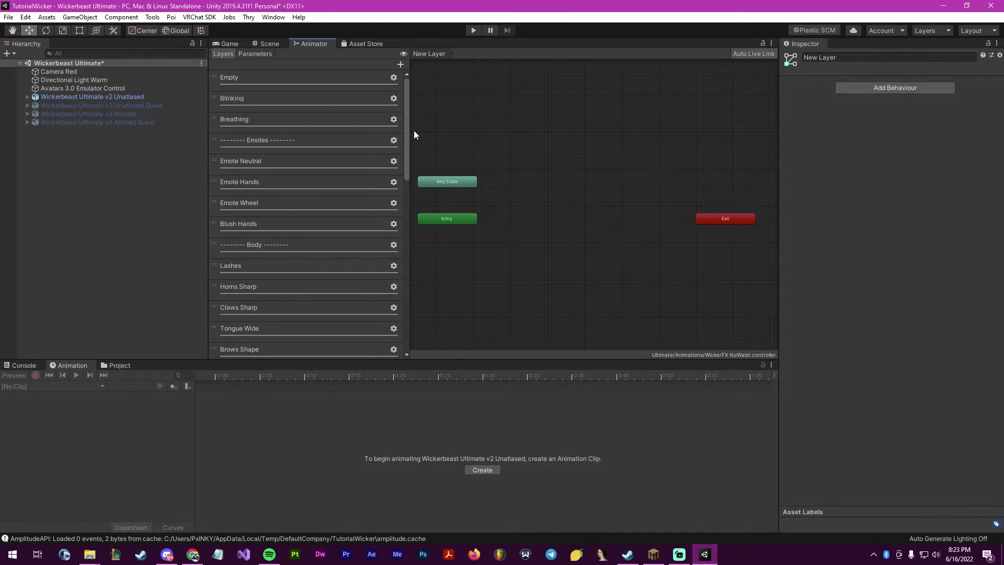
- Rename the new controller layer as ScaleGoesBrr
{"action": "left_click_drag", "start_coordinate": [406, 131], "coordinate": [416, 347]}
{"action": "double_click", "coordinate": [291, 340]}
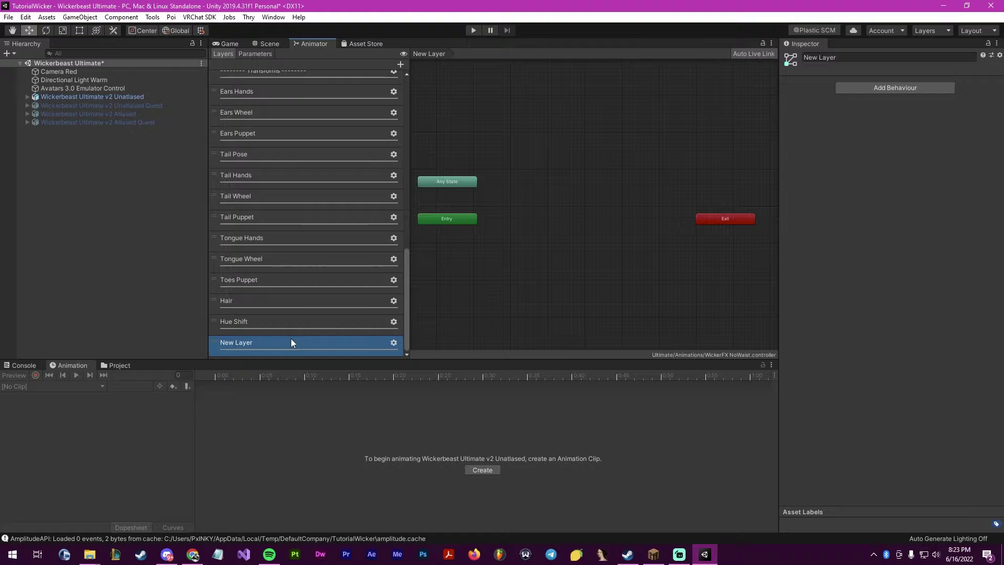
{"action": "type", "text": "Sc"}
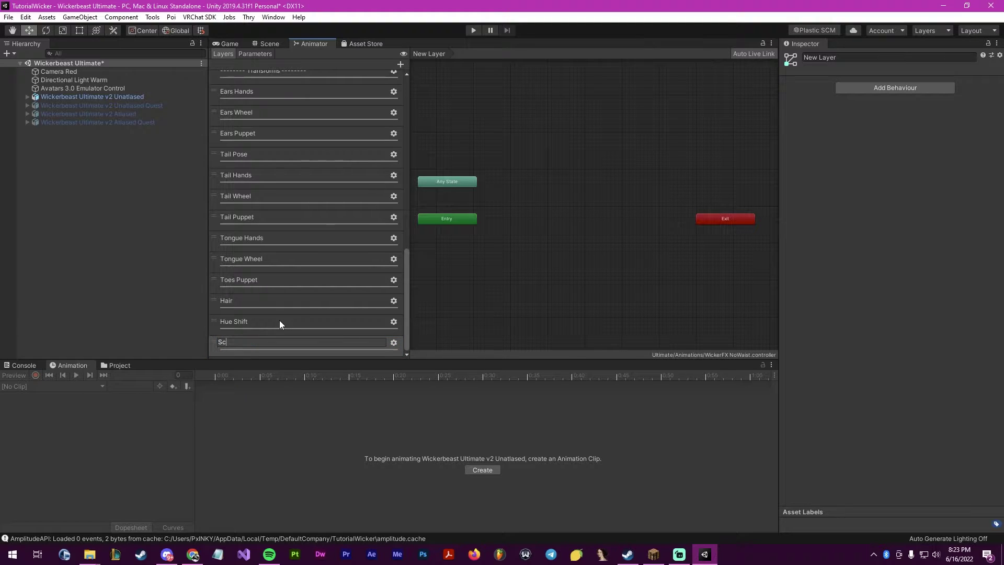
{"action": "type", "text": "aleGoesBrr"}
{"action": "key", "text": "Return"}
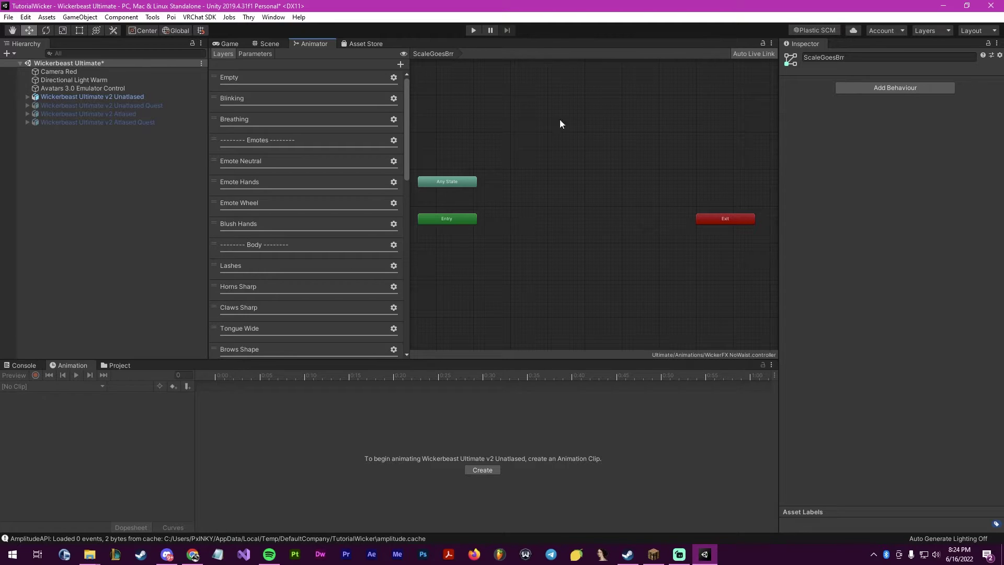
- Create a state from a new blend tree in the ScaleGoesBrr layer and open the blend tree
{"action": "right_click", "coordinate": [531, 219]}
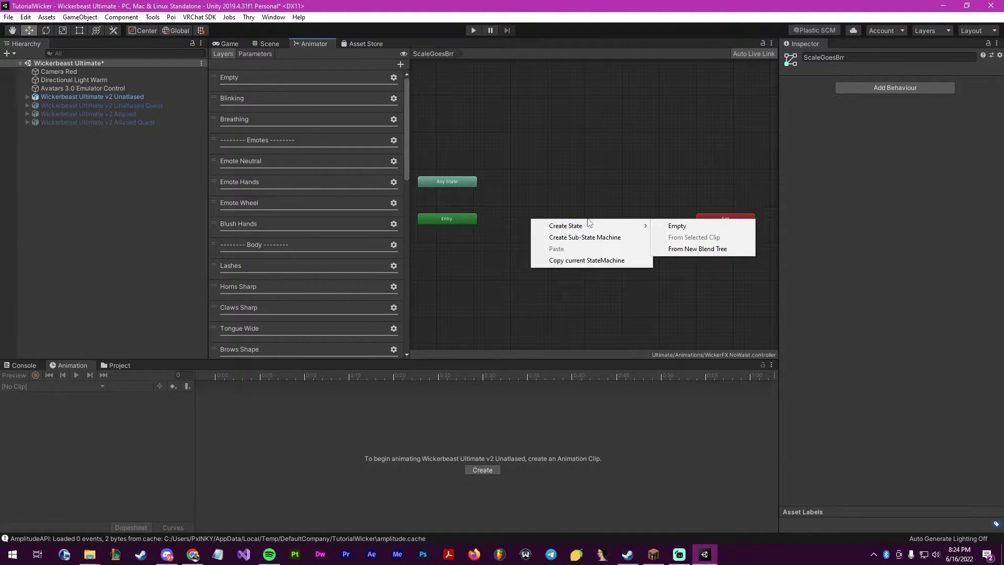
{"action": "mouse_move", "coordinate": [590, 225]}
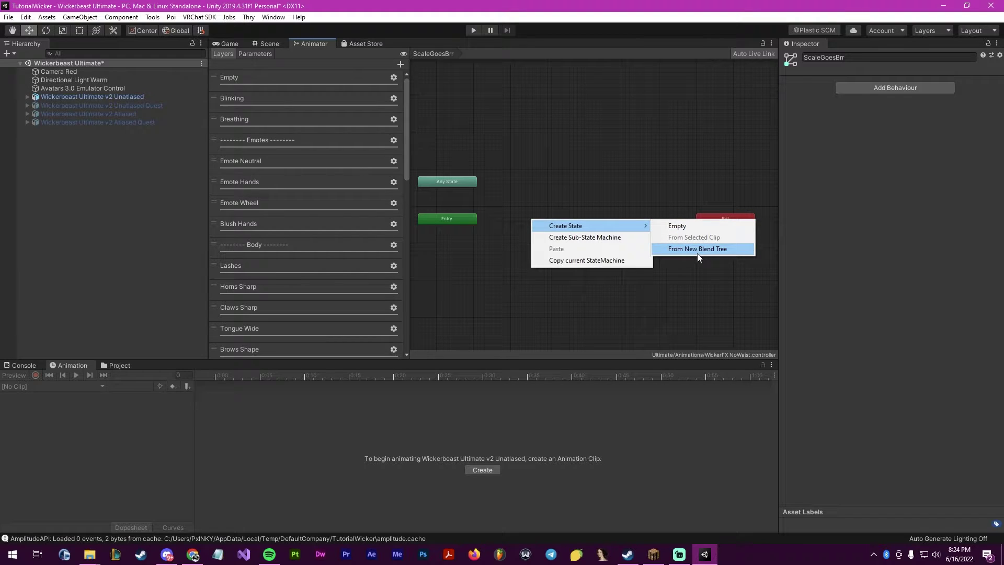
{"action": "left_click", "coordinate": [683, 249]}
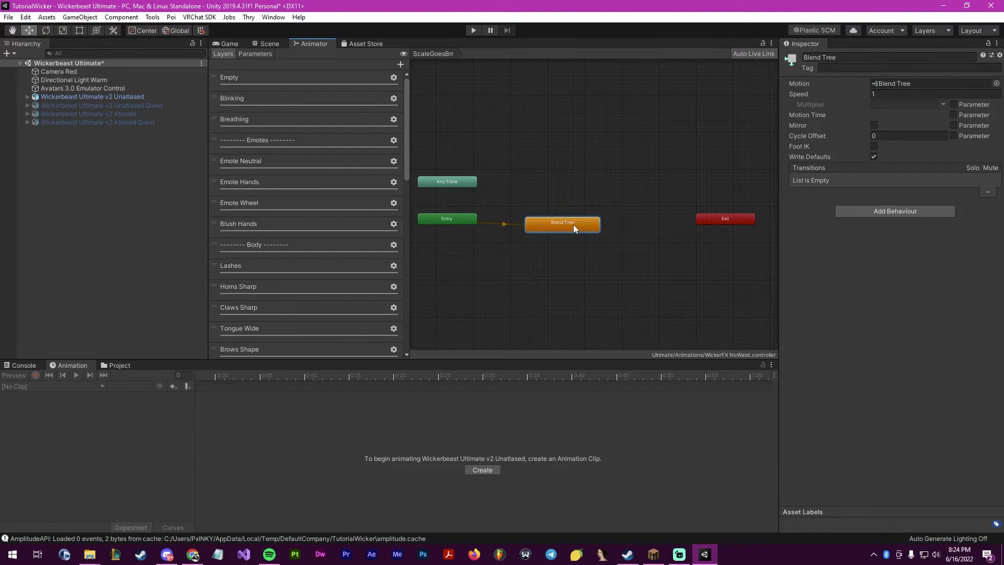
{"action": "double_click", "coordinate": [573, 224]}
- Set the blend tree's parameter to ScaleGoesBrr
{"action": "left_click", "coordinate": [625, 192]}
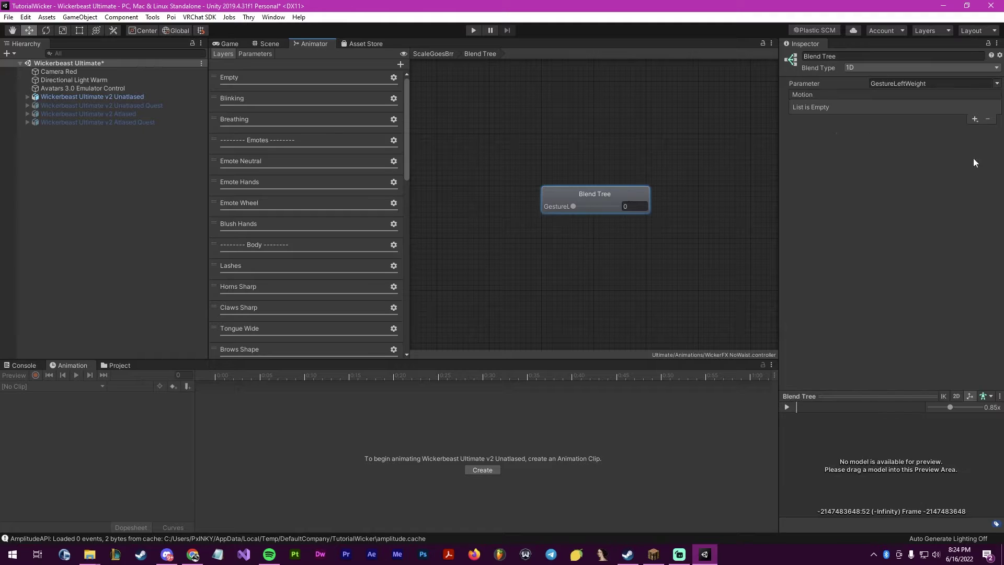
{"action": "left_click", "coordinate": [997, 84]}
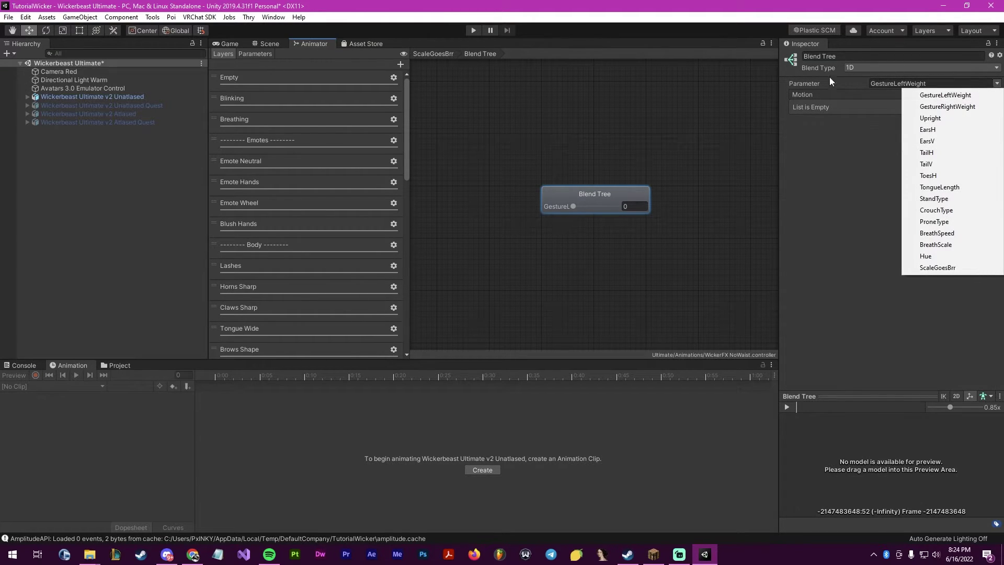
{"action": "left_click", "coordinate": [937, 268]}
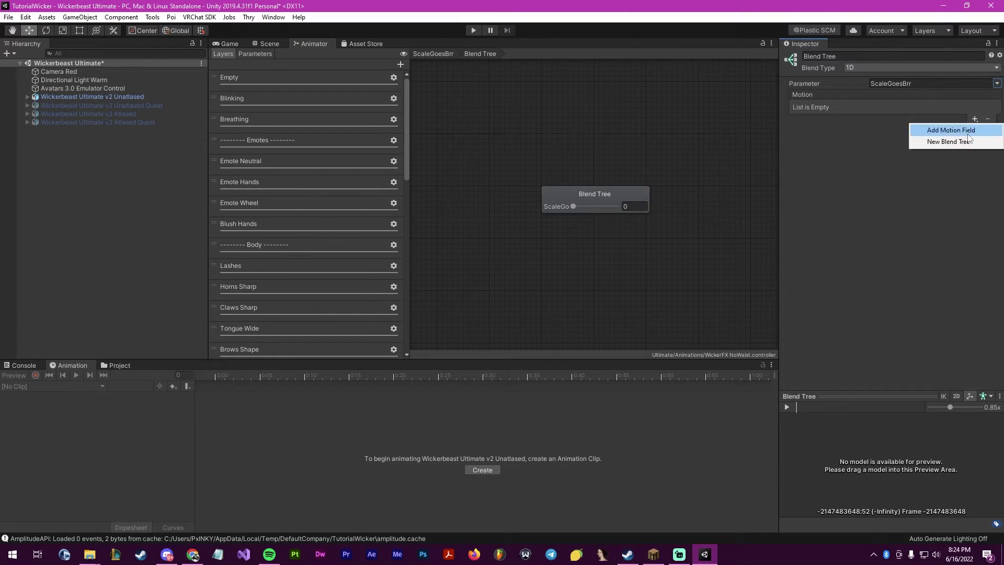
- Add three empty motion fields to the blend tree
{"action": "left_click", "coordinate": [951, 130]}
{"action": "left_click", "coordinate": [974, 120]}
{"action": "left_click", "coordinate": [951, 131]}
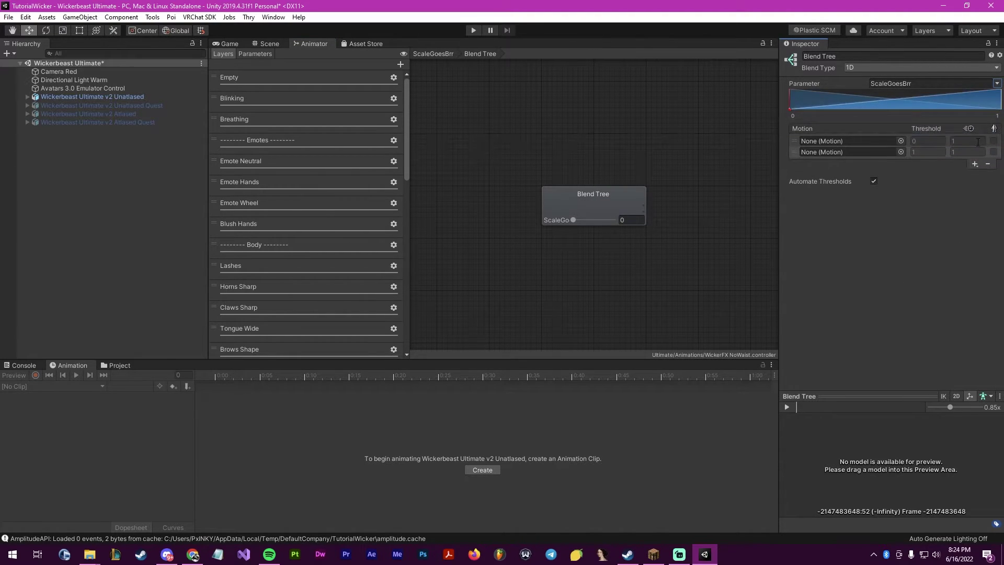
{"action": "left_click", "coordinate": [975, 166]}
{"action": "left_click", "coordinate": [951, 177]}
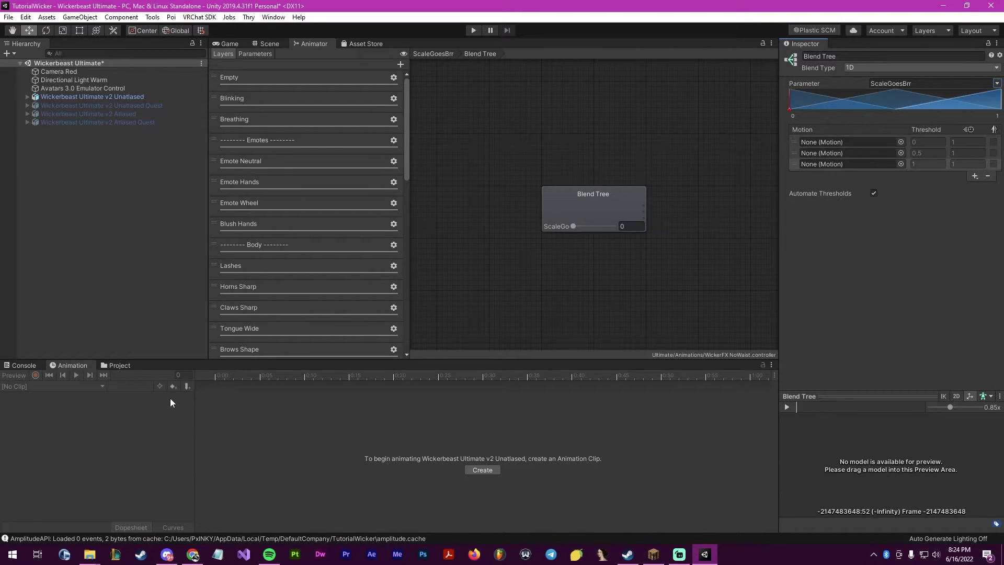
- Assign the clips 01, 1 and 5 from the Controllers folder to the blend tree's three motion fields in that order
{"action": "left_click", "coordinate": [119, 365]}
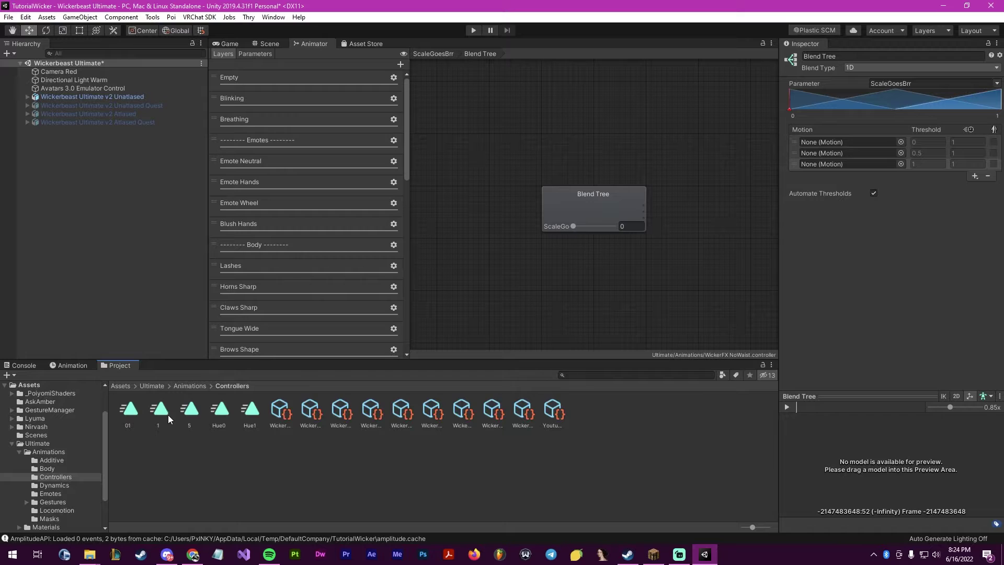
{"action": "left_click_drag", "start_coordinate": [831, 176], "coordinate": [822, 156]}
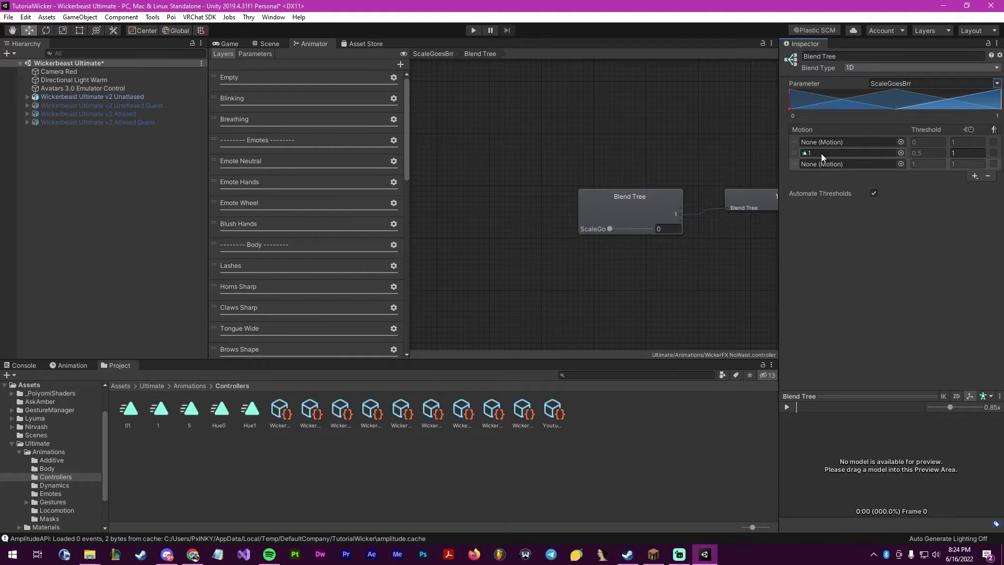
{"action": "left_click", "coordinate": [130, 413]}
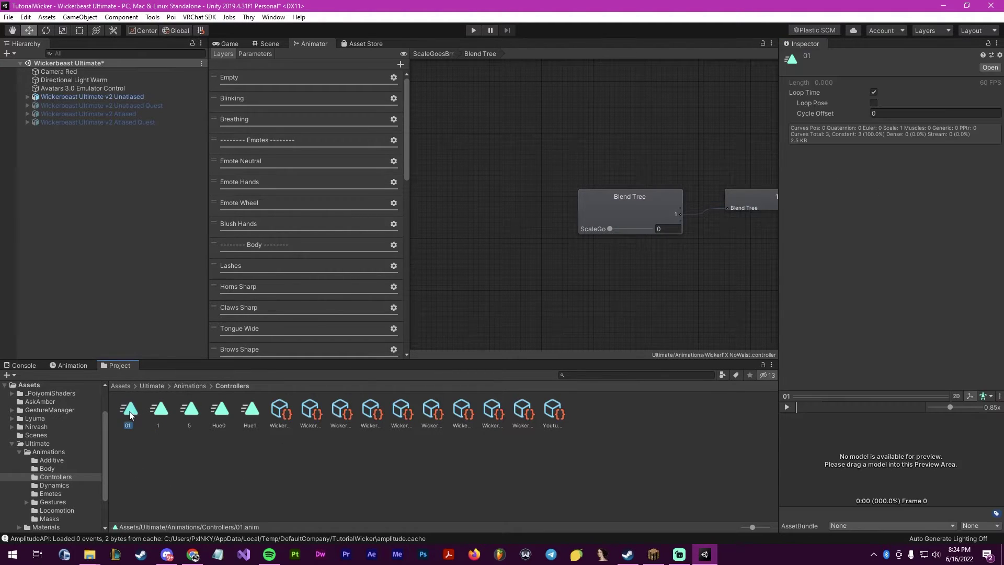
{"action": "left_click", "coordinate": [670, 212]}
{"action": "left_click_drag", "start_coordinate": [758, 314], "coordinate": [880, 143]}
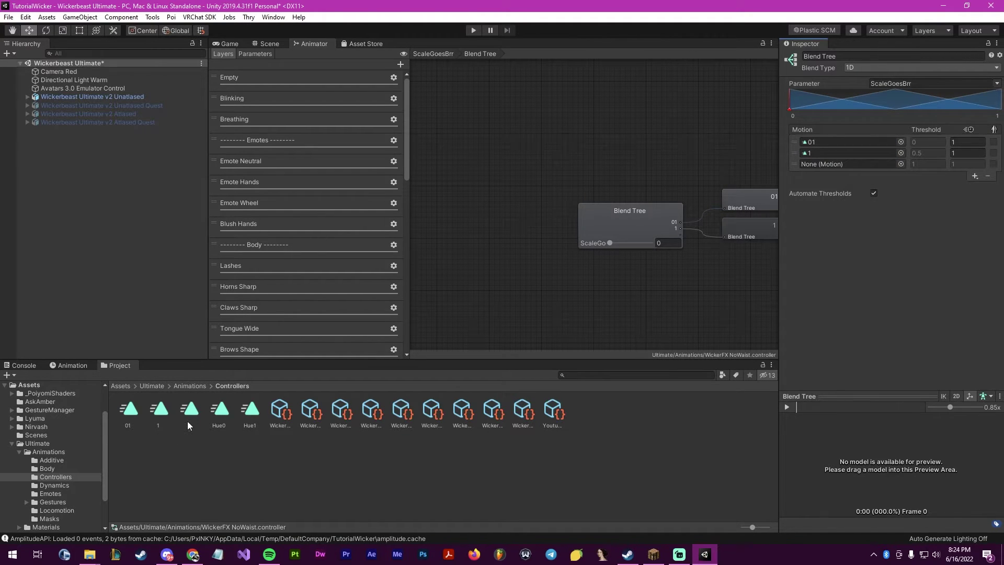
{"action": "left_click_drag", "start_coordinate": [635, 434], "coordinate": [882, 165]}
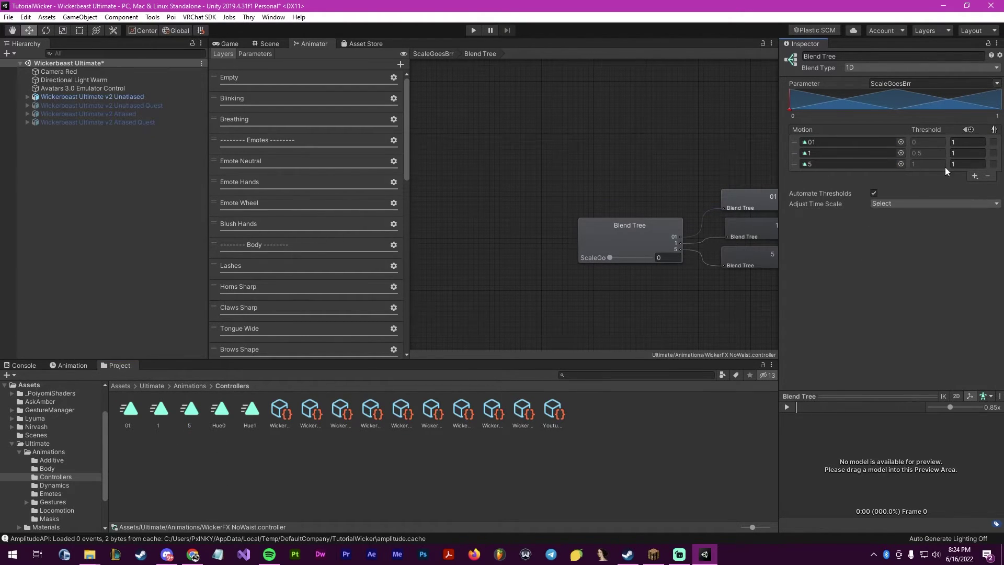
- Load the Unatlased avatar into the blend tree preview, play it while testing the ScaleGoesBrr slider, and pause the preview
{"action": "middle_click_drag", "start_coordinate": [659, 312], "coordinate": [530, 285]}
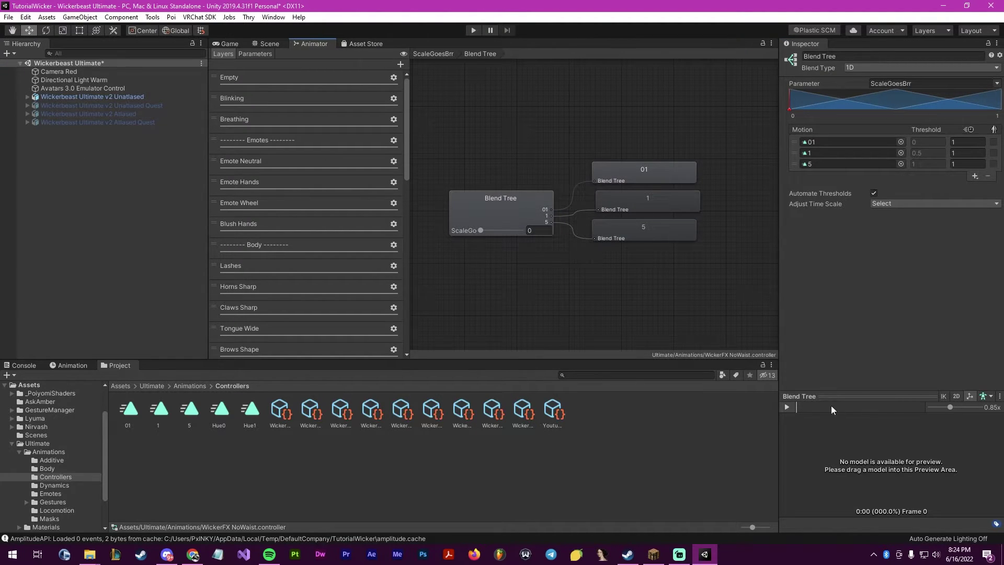
{"action": "left_click_drag", "start_coordinate": [834, 394], "coordinate": [841, 357]}
{"action": "left_click_drag", "start_coordinate": [105, 98], "coordinate": [659, 265]}
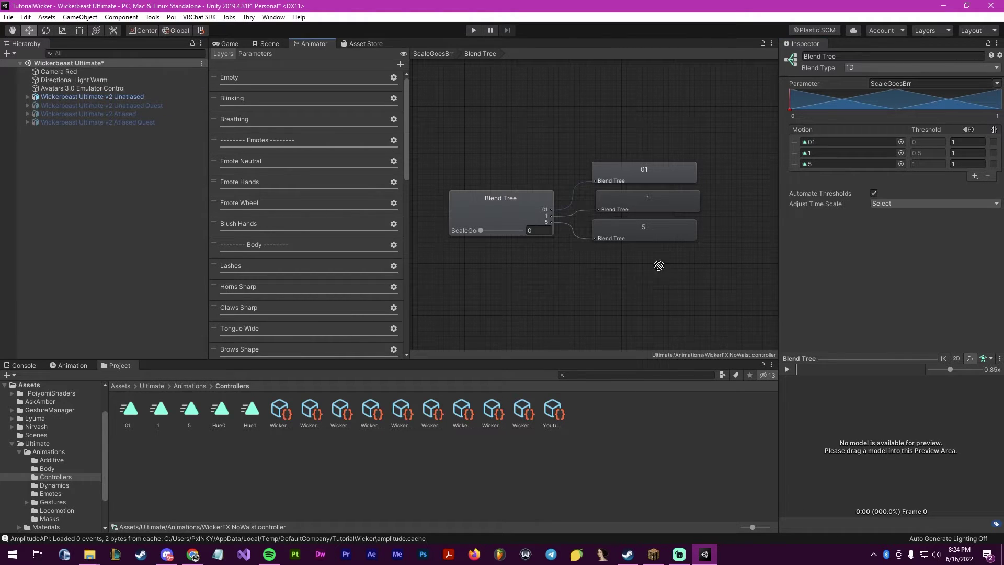
{"action": "left_click_drag", "start_coordinate": [885, 450], "coordinate": [812, 421]}
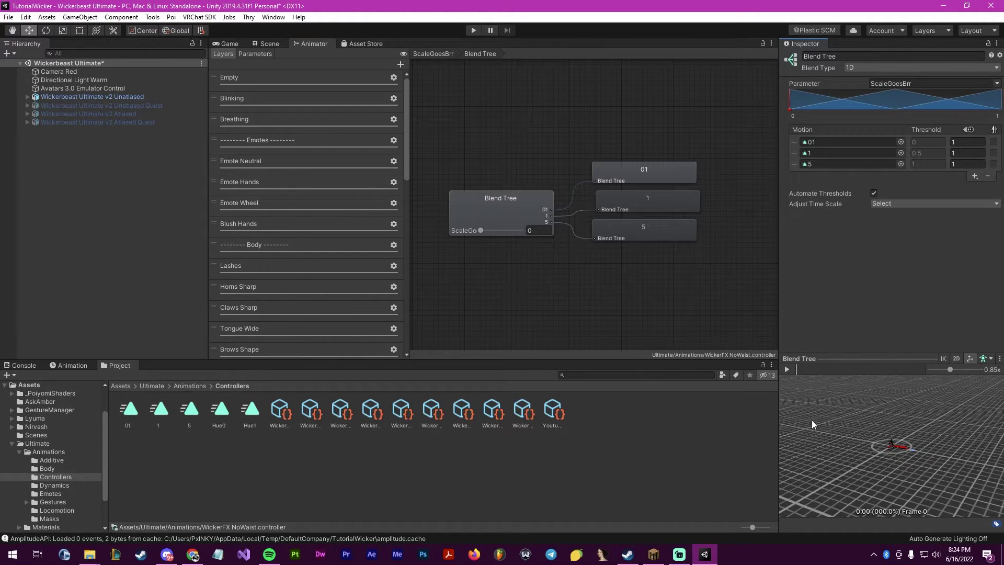
{"action": "left_click", "coordinate": [787, 371]}
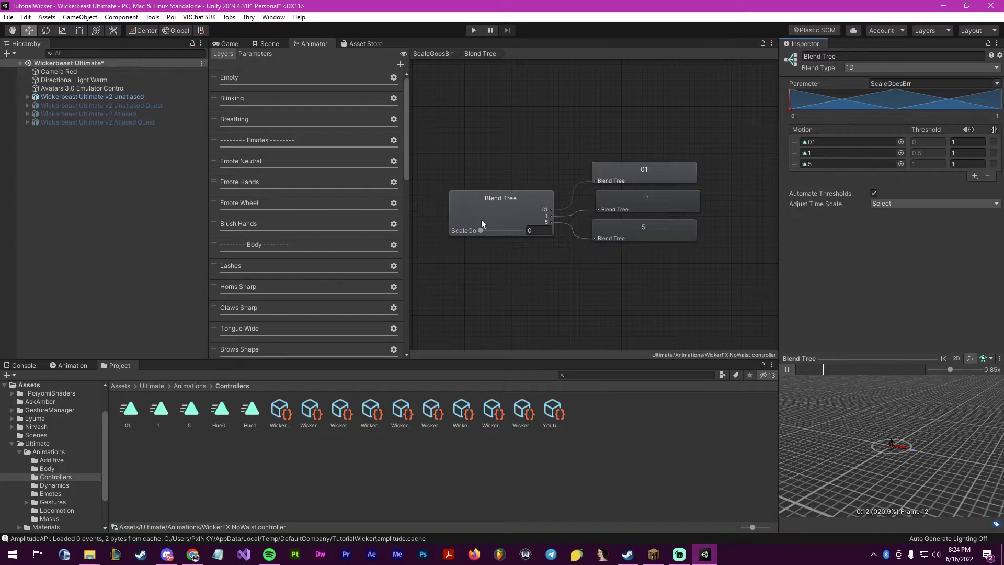
{"action": "mouse_move", "coordinate": [480, 231]}
{"action": "left_mouse_down"}
{"action": "mouse_move", "coordinate": [521, 233]}
{"action": "mouse_move", "coordinate": [484, 232]}
{"action": "left_mouse_up"}
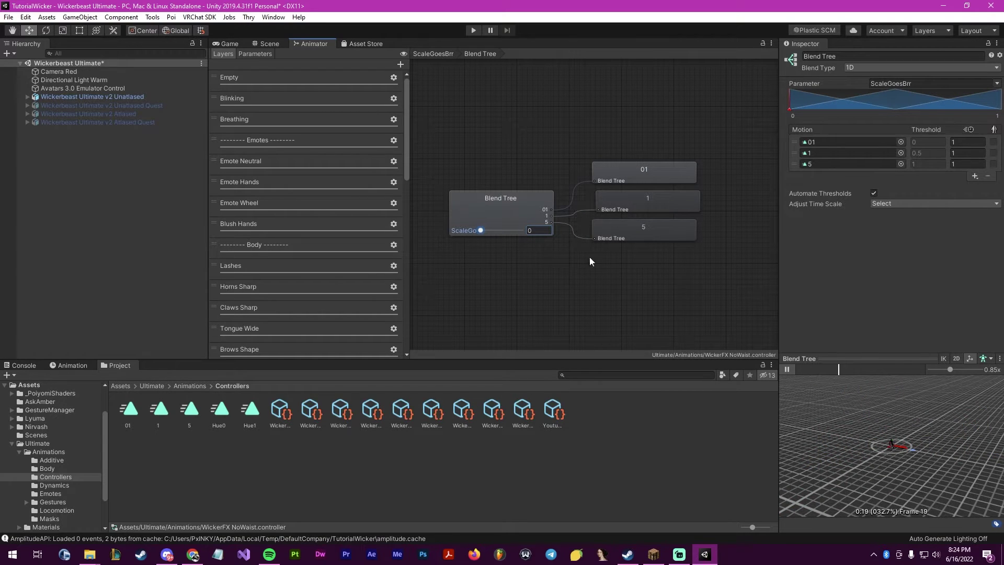
{"action": "left_click", "coordinate": [787, 370]}
- Locate the Unatlased avatar's expressions menu asset and add a new control to the YoutubeTutorials menu
{"action": "left_click", "coordinate": [273, 45]}
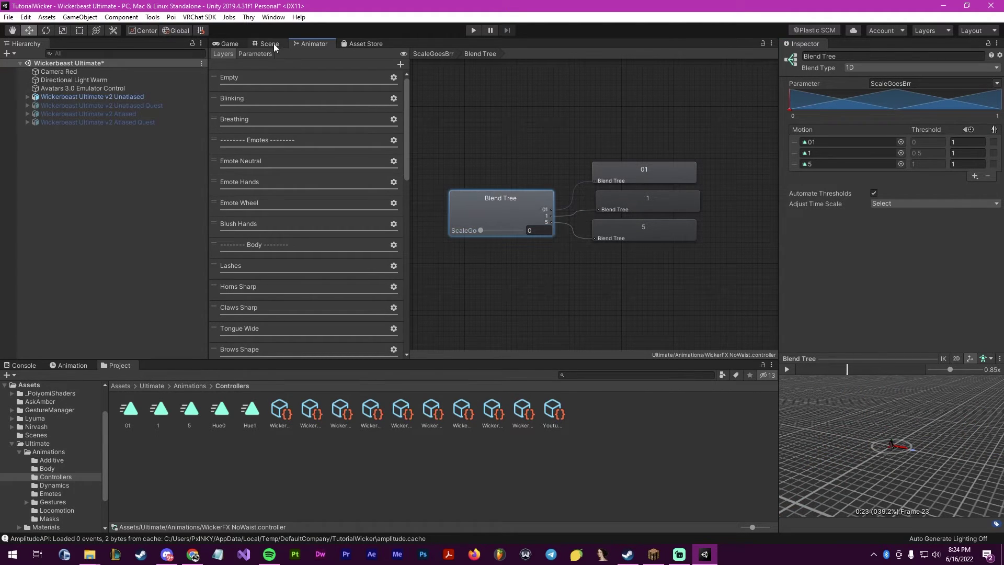
{"action": "left_click", "coordinate": [229, 45]}
{"action": "left_click", "coordinate": [275, 45]}
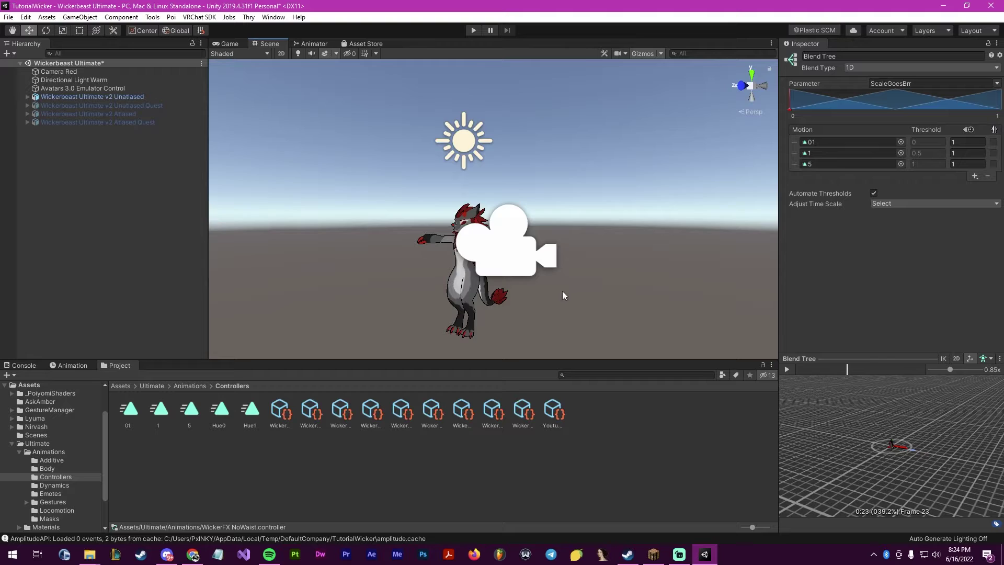
{"action": "right_click_drag", "start_coordinate": [563, 291], "coordinate": [649, 309]}
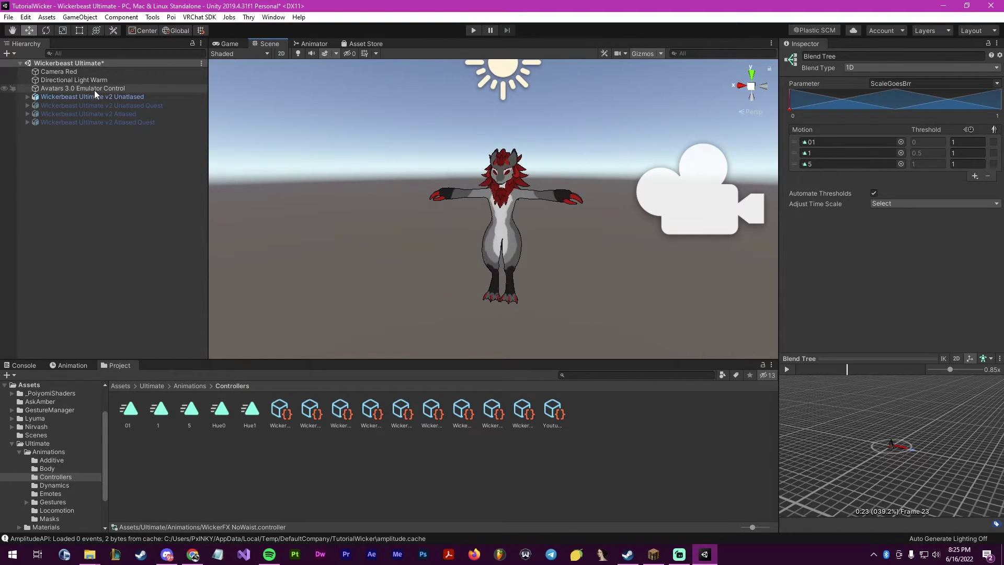
{"action": "left_click", "coordinate": [94, 96]}
{"action": "scroll", "coordinate": [942, 335], "scroll_direction": "down", "scroll_amount": 5}
{"action": "scroll", "coordinate": [955, 471], "scroll_direction": "down", "scroll_amount": 9}
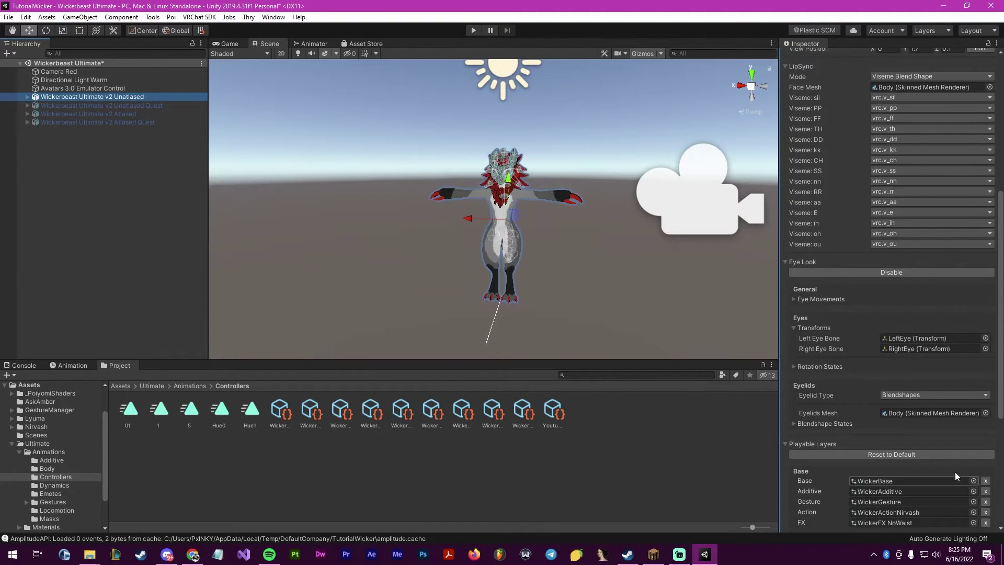
{"action": "left_click", "coordinate": [913, 481]}
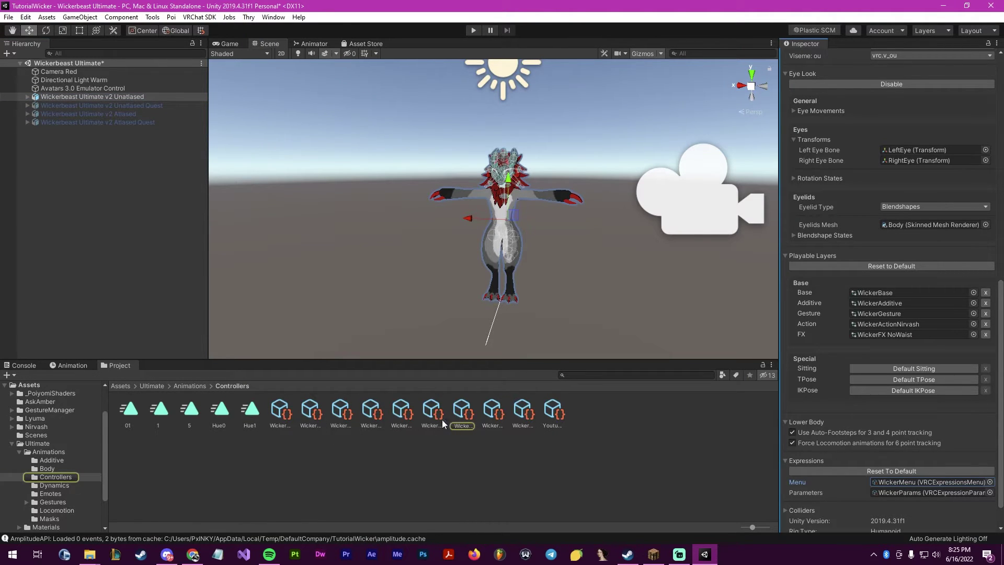
{"action": "left_click", "coordinate": [544, 411]}
{"action": "left_click", "coordinate": [916, 141]}
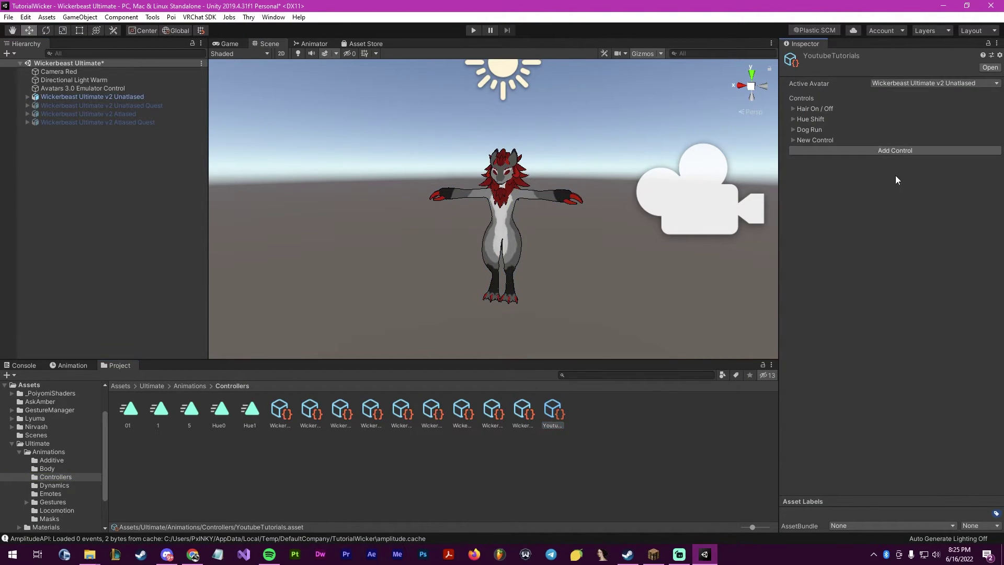
- Name the new YoutubeTutorials menu control Scale
{"action": "left_click", "coordinate": [793, 140]}
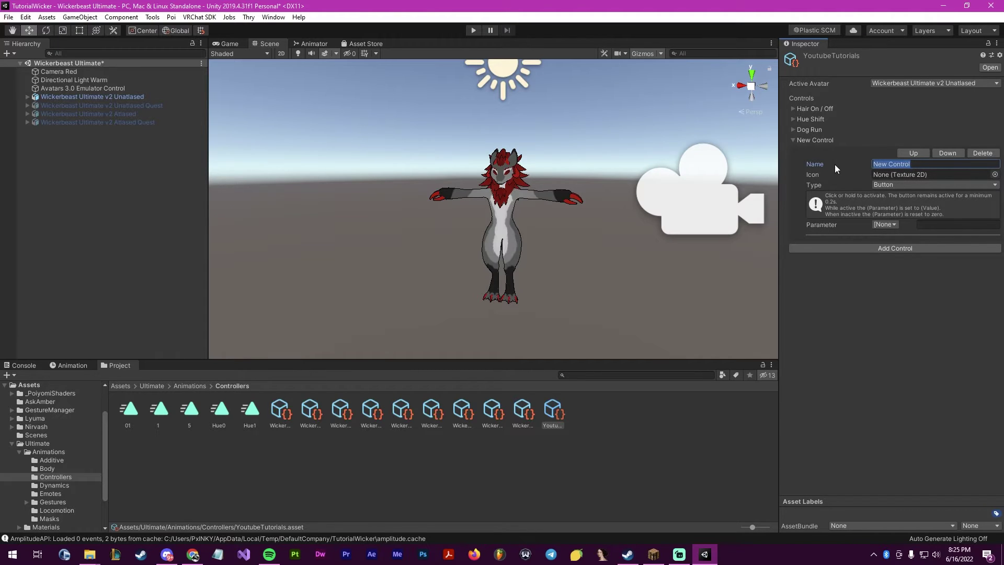
{"action": "type", "text": "Sclae"}
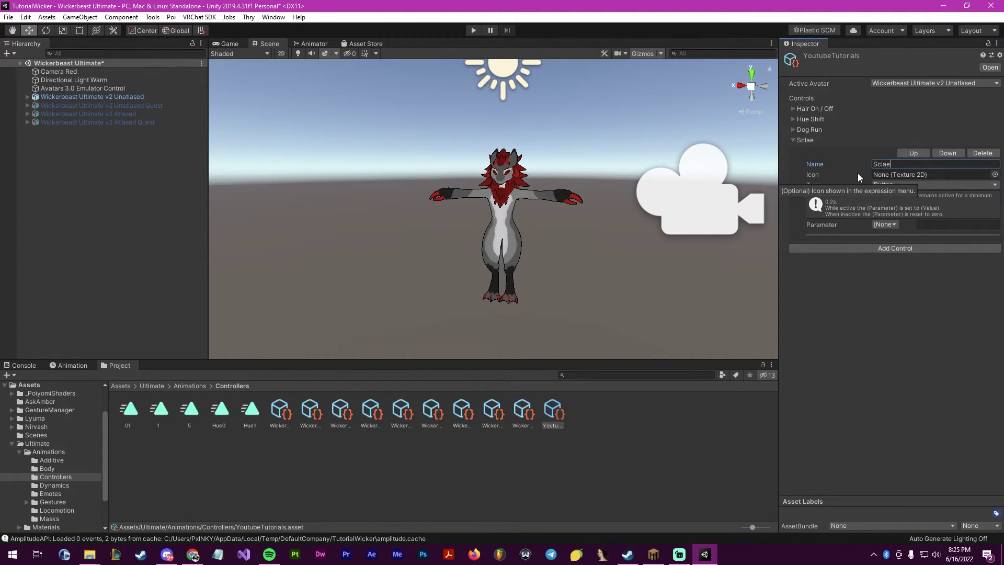
{"action": "key", "text": "BackSpace"}
{"action": "key", "text": "BackSpace"}
{"action": "key", "text": "BackSpace"}
{"action": "type", "text": "ale"}
- Make the Scale control a Radial Puppet with ScaleGoesBrr as its rotation parameter
{"action": "left_click", "coordinate": [976, 185]}
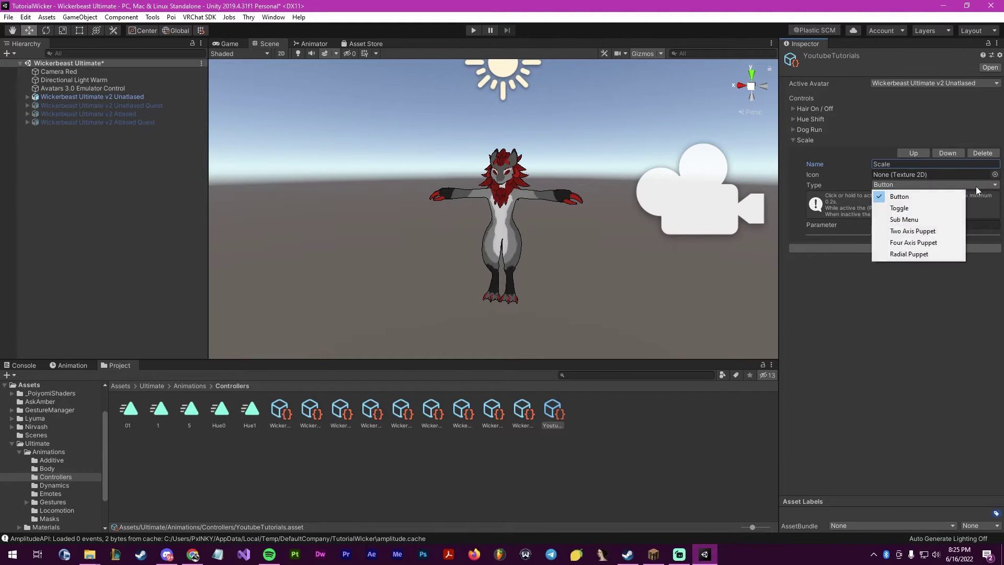
{"action": "left_click", "coordinate": [911, 254]}
{"action": "left_click", "coordinate": [891, 239]}
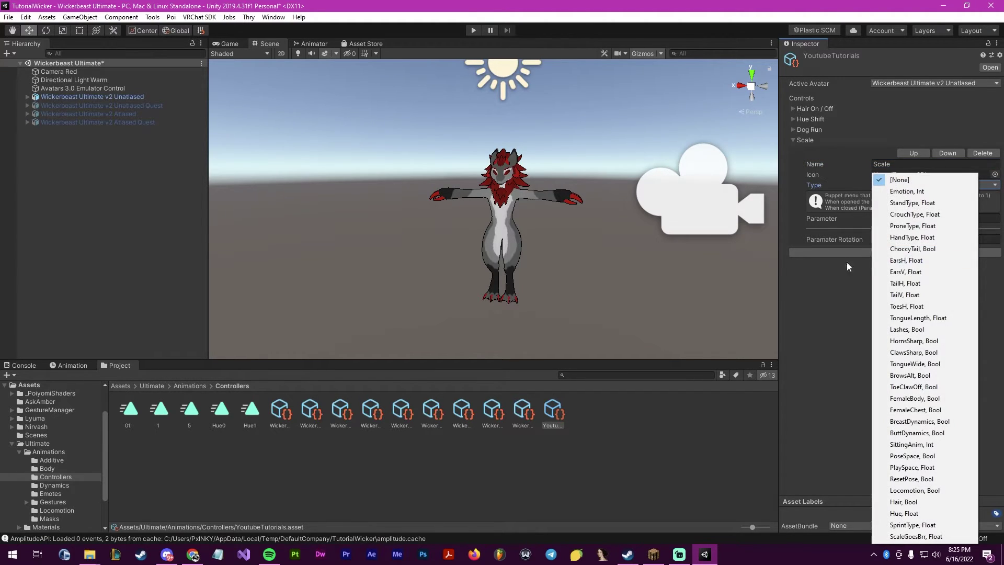
{"action": "left_click", "coordinate": [917, 536]}
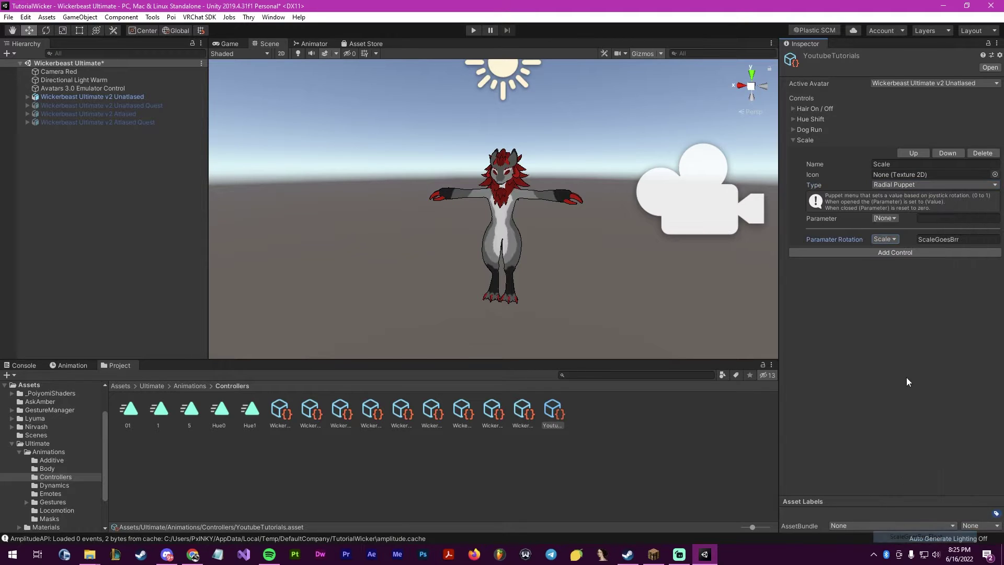
- Run the scene in play mode and select the Unatlased avatar while viewing it in the Scene view
{"action": "left_click", "coordinate": [793, 140]}
{"action": "left_click", "coordinate": [670, 252]}
{"action": "right_click_drag", "start_coordinate": [613, 273], "coordinate": [625, 265]}
{"action": "scroll", "coordinate": [649, 230], "scroll_direction": "down", "scroll_amount": 3}
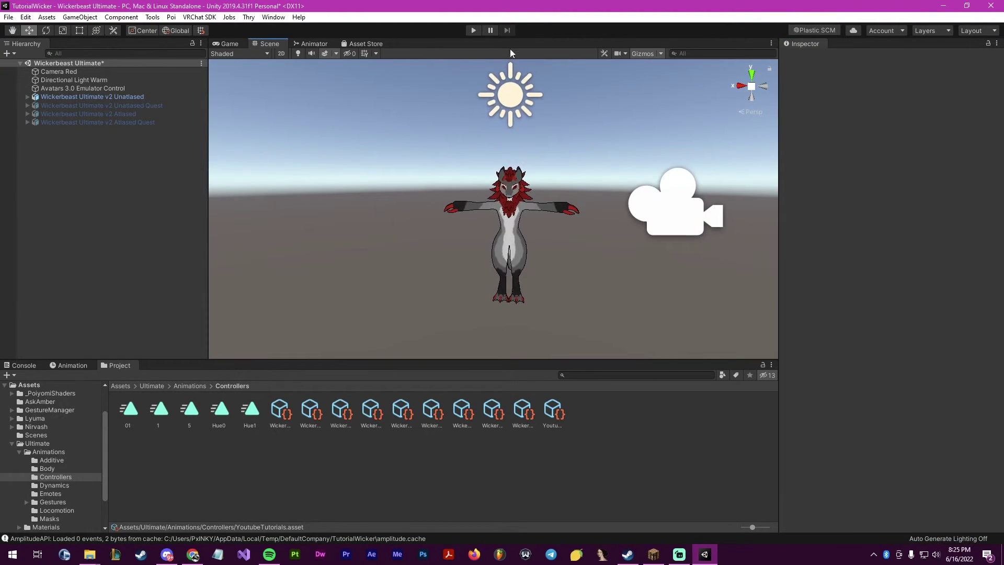
{"action": "left_click", "coordinate": [473, 30]}
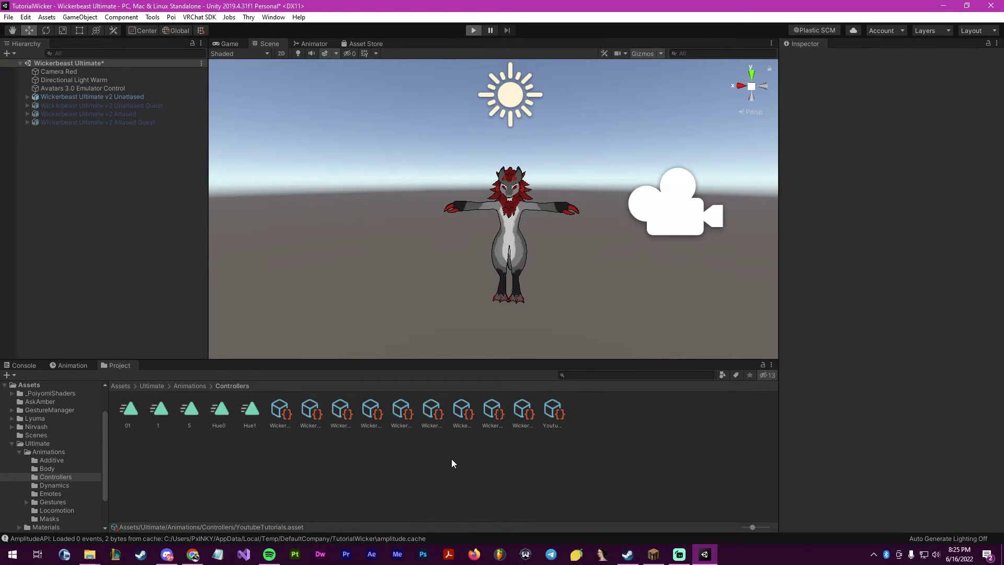
{"action": "key", "text": "ctrl+p"}
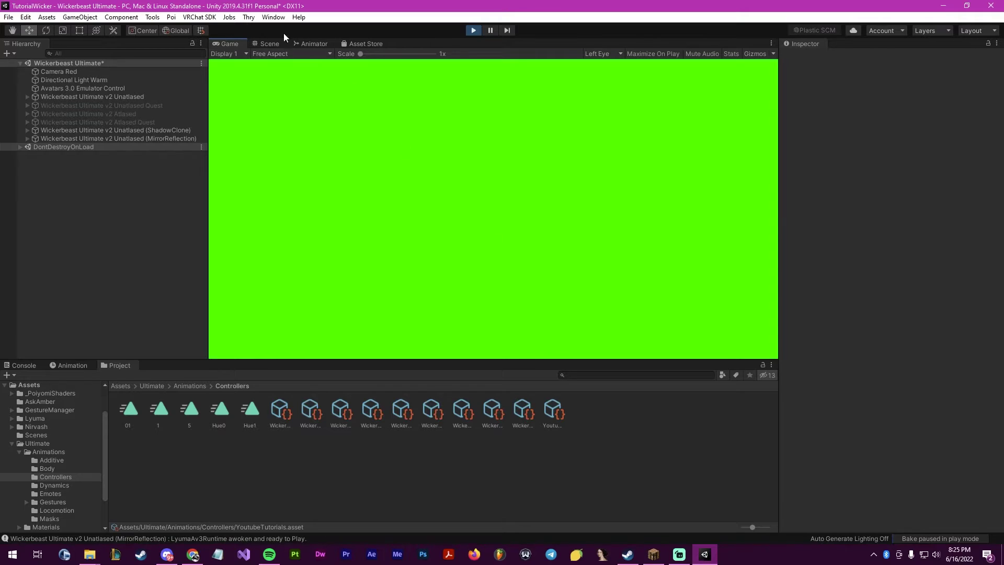
{"action": "left_click", "coordinate": [270, 42]}
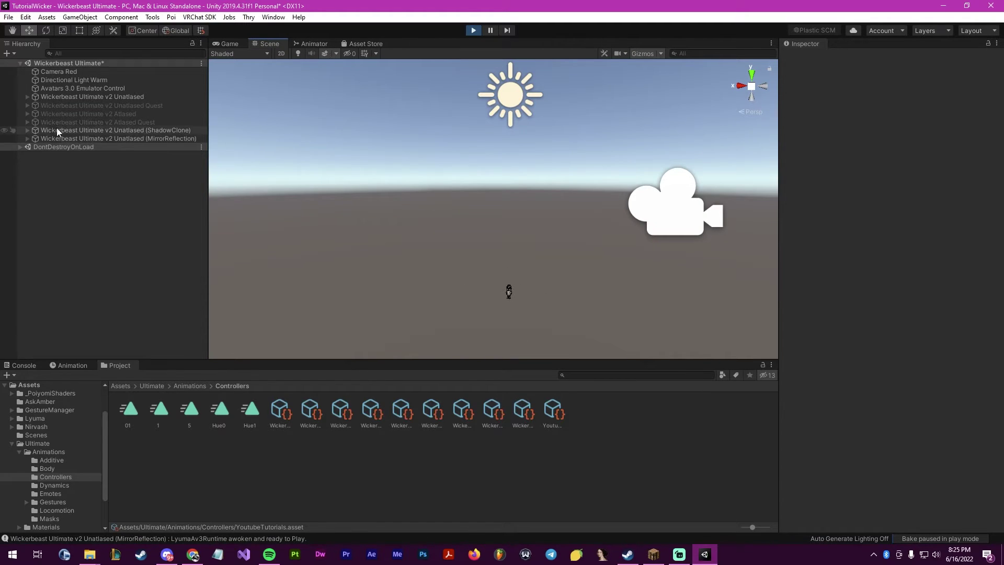
{"action": "left_click", "coordinate": [67, 98]}
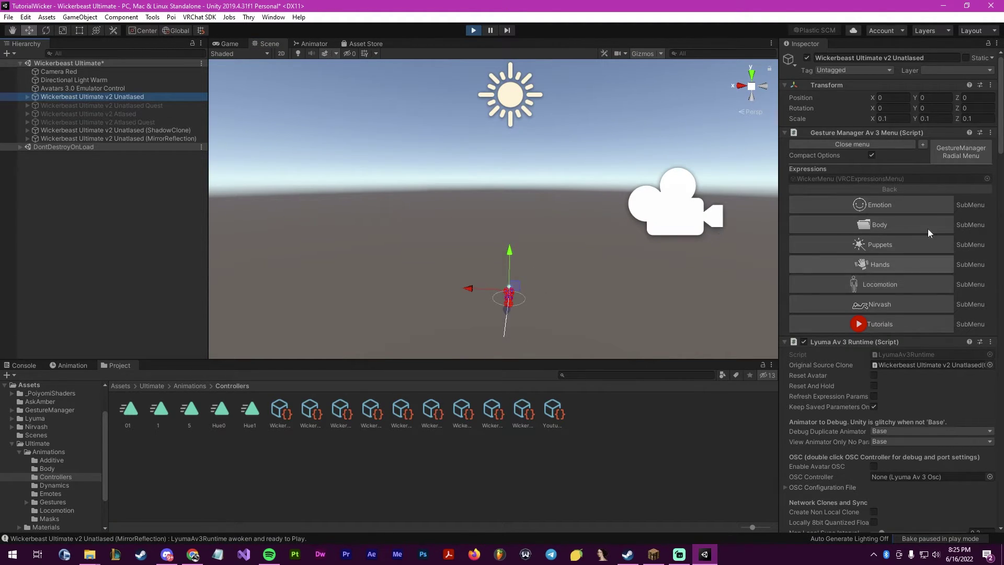
- Test the Scale puppet from the radial menu's Tutorials expressions on the running avatar, and stop play mode
{"action": "left_click", "coordinate": [942, 160]}
{"action": "left_click", "coordinate": [928, 293]}
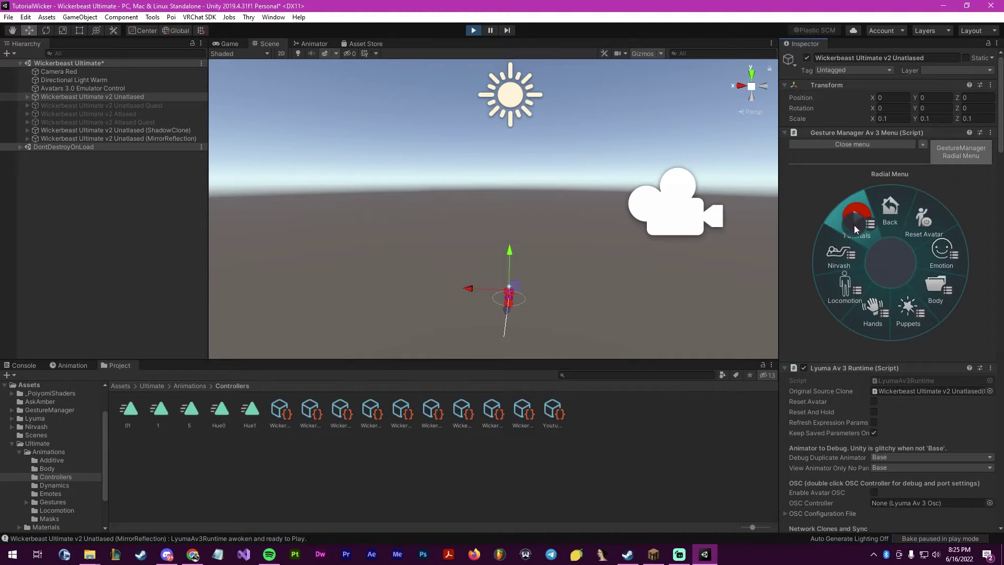
{"action": "left_click", "coordinate": [855, 224]}
{"action": "left_click_drag", "start_coordinate": [847, 246], "coordinate": [843, 287]}
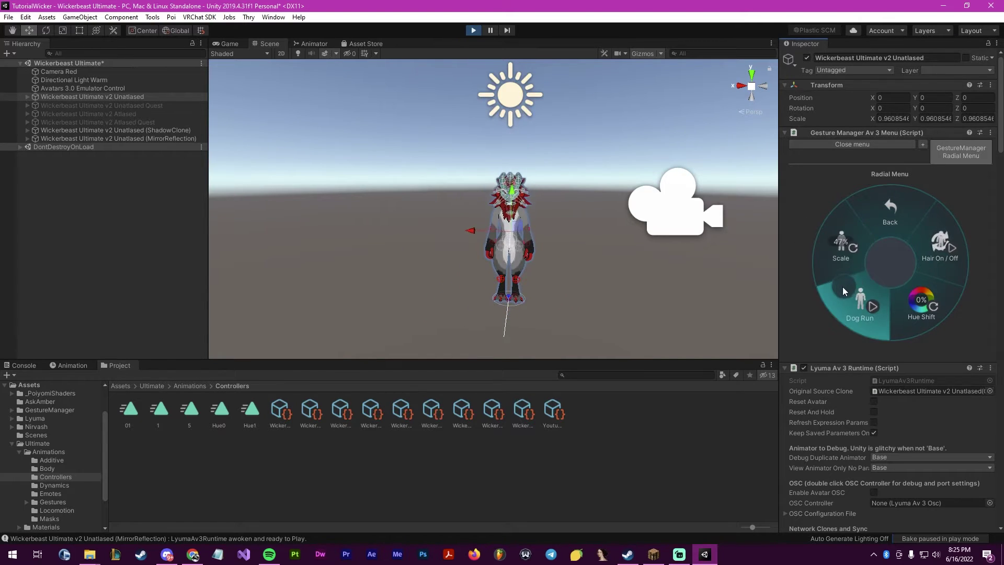
{"action": "left_click", "coordinate": [474, 30]}
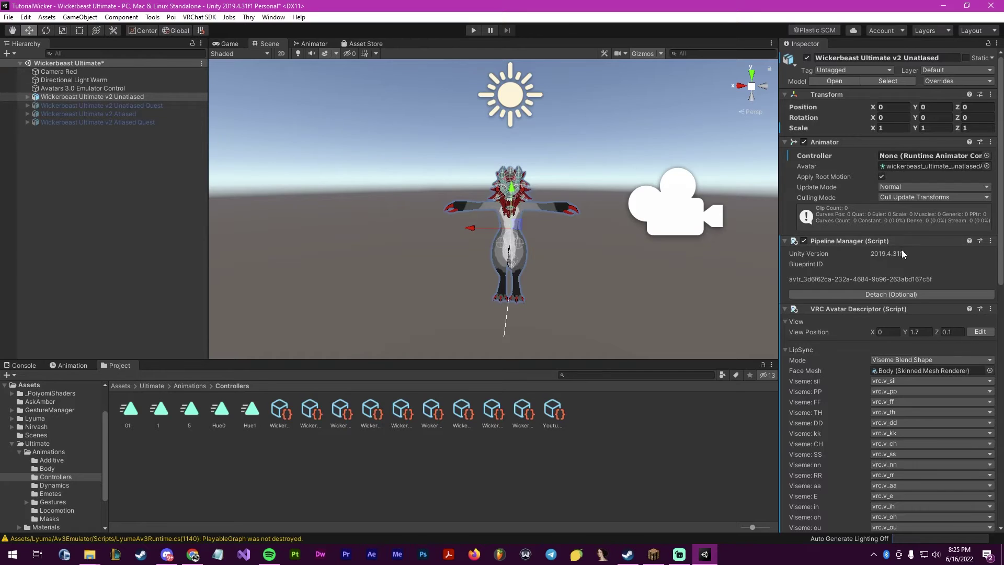
- Set the default value of ScaleGoesBrr to 0.5 in the Unatlased avatar's WickerParams expression parameters
{"action": "scroll", "coordinate": [915, 314], "scroll_direction": "down", "scroll_amount": 10}
{"action": "left_click", "coordinate": [911, 459]}
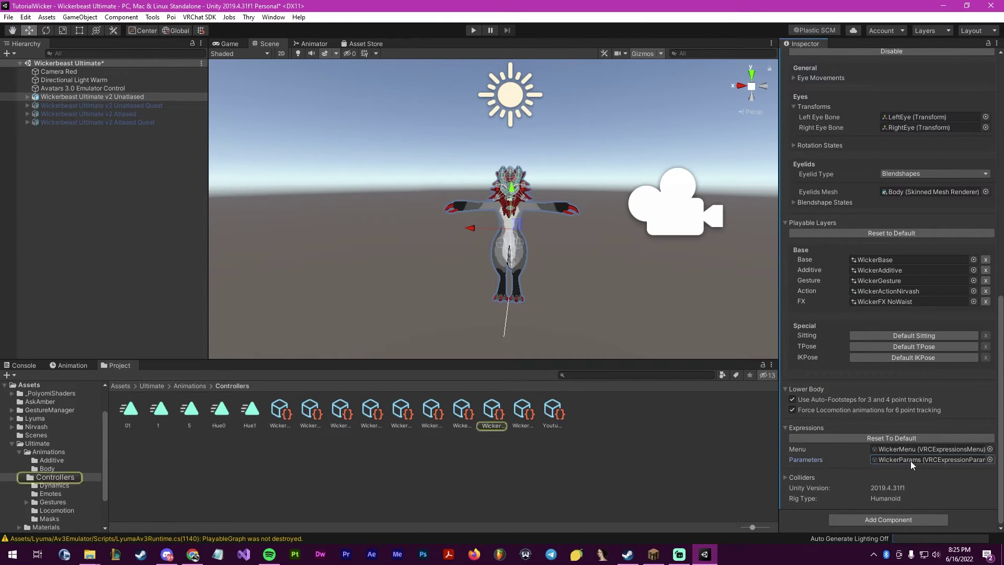
{"action": "double_click", "coordinate": [911, 459]}
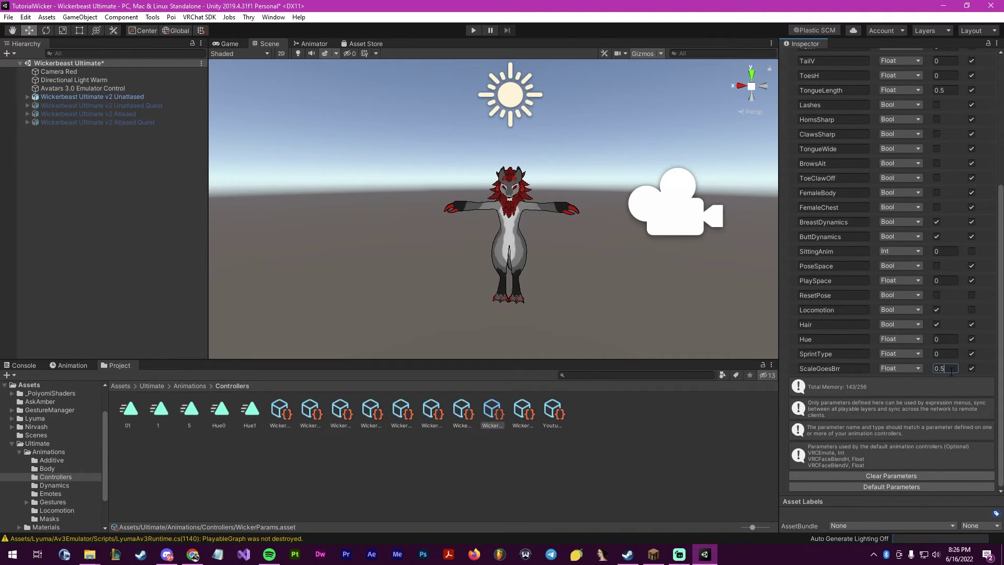
{"action": "left_click", "coordinate": [608, 479]}
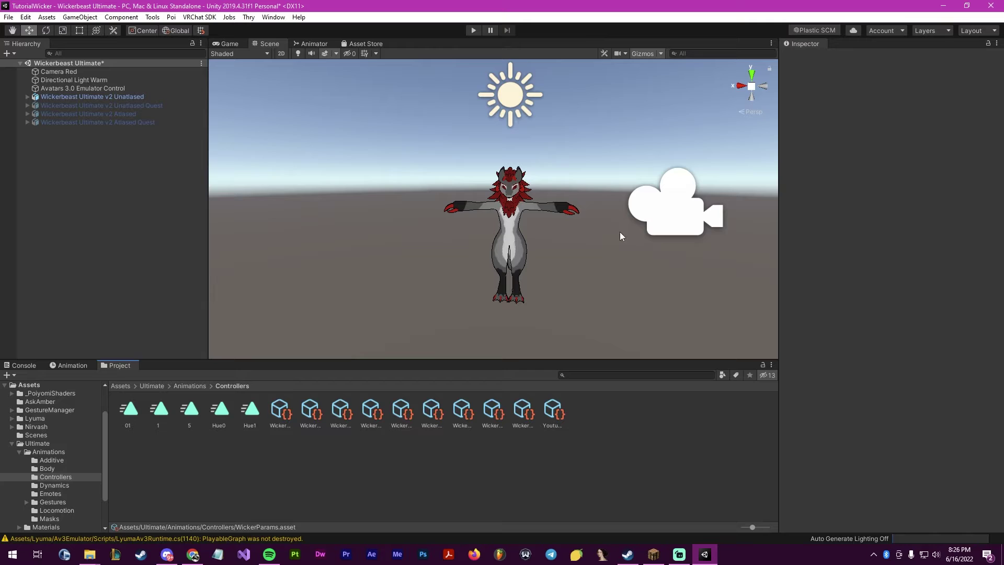
- View the avatar from its side, run the scene again and select the Unatlased avatar in the Scene view
{"action": "left_click_drag", "start_coordinate": [619, 231], "coordinate": [564, 260], "text": "alt"}
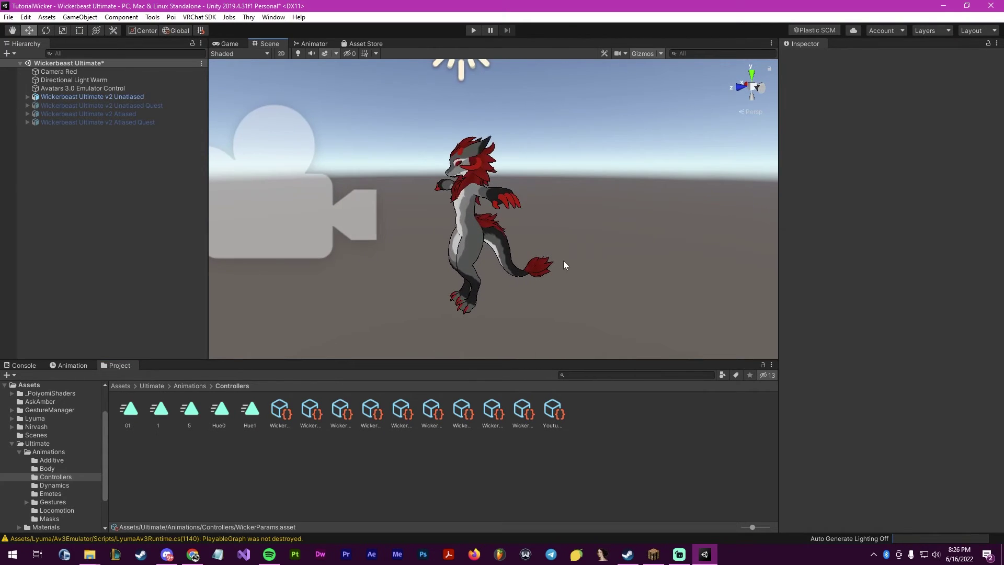
{"action": "left_click", "coordinate": [472, 31]}
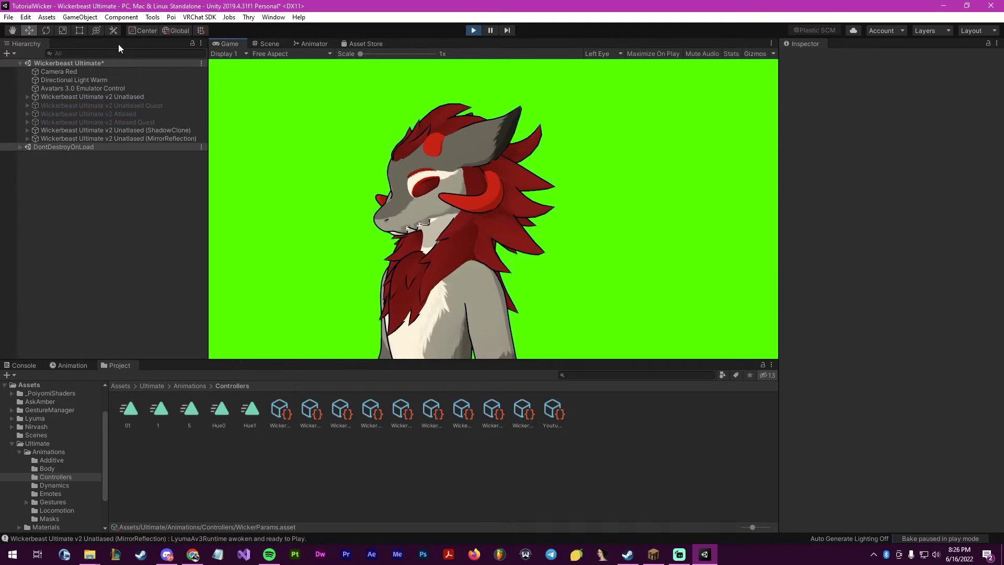
{"action": "left_click", "coordinate": [253, 40]}
{"action": "left_click", "coordinate": [78, 97]}
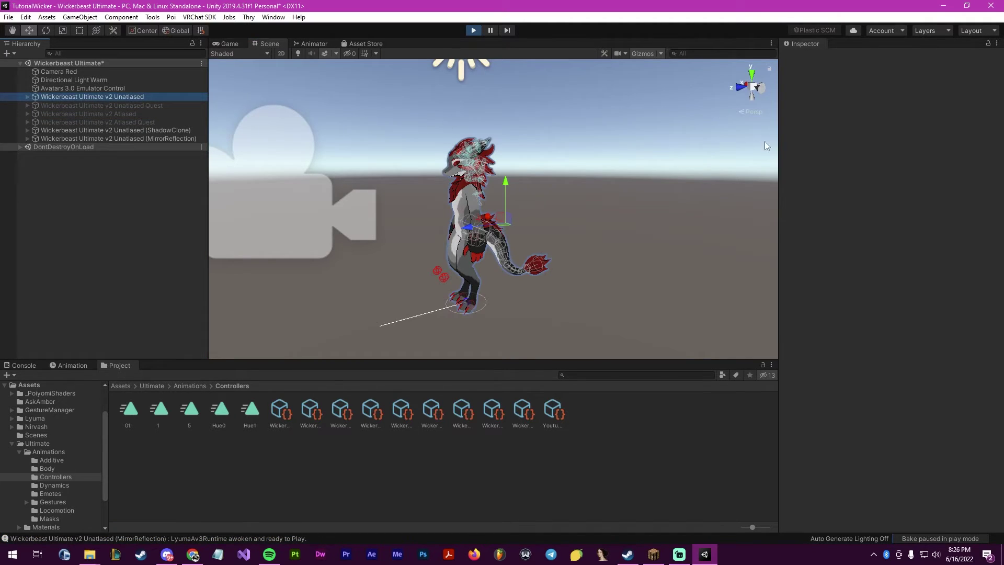
- Test the Scale puppet in the radial menu's Tutorials expressions across its range, returning it to about 51%
{"action": "left_click", "coordinate": [969, 158]}
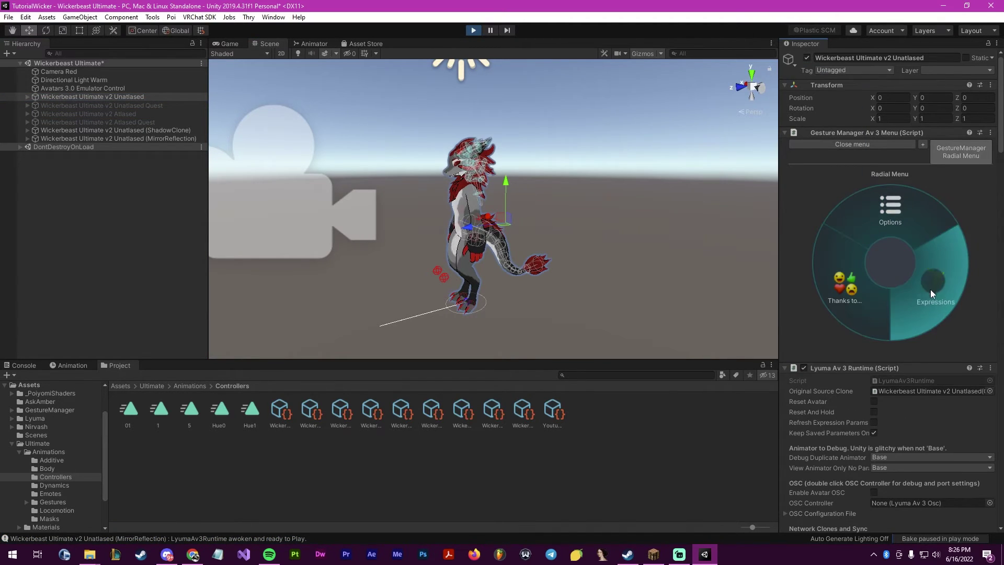
{"action": "left_click", "coordinate": [930, 290]}
{"action": "left_click", "coordinate": [852, 222]}
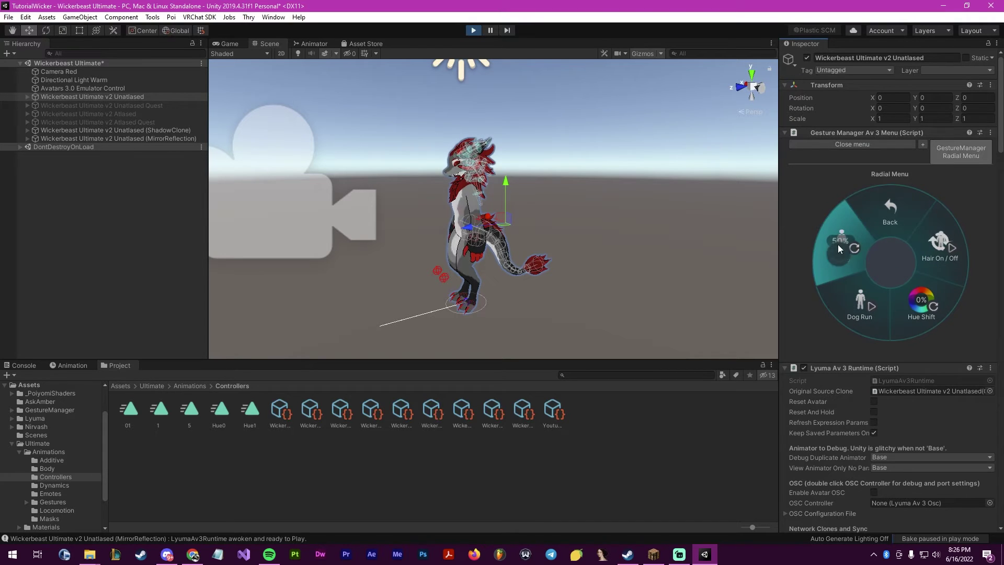
{"action": "left_click_drag", "start_coordinate": [845, 249], "coordinate": [864, 269]}
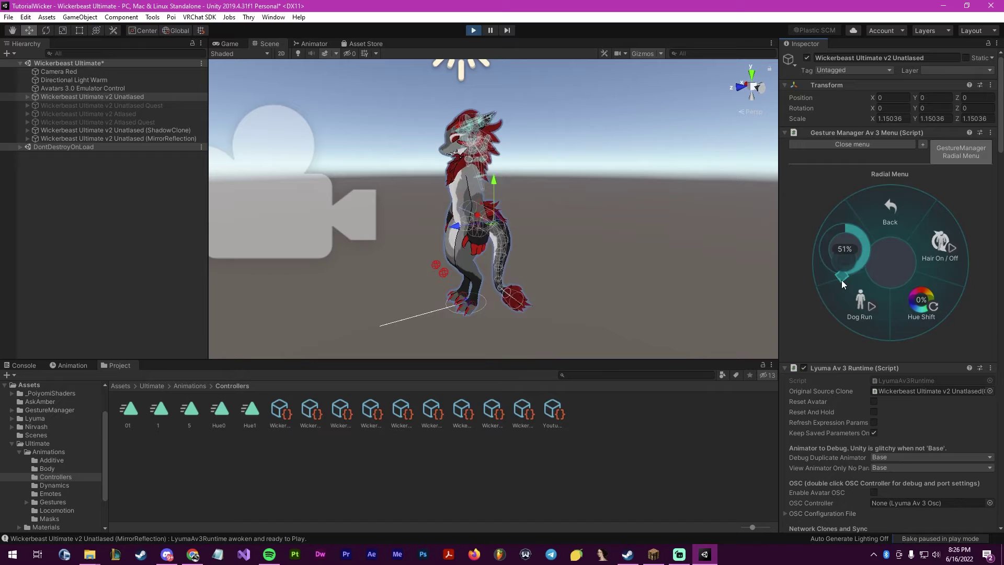
{"action": "left_click", "coordinate": [843, 284]}
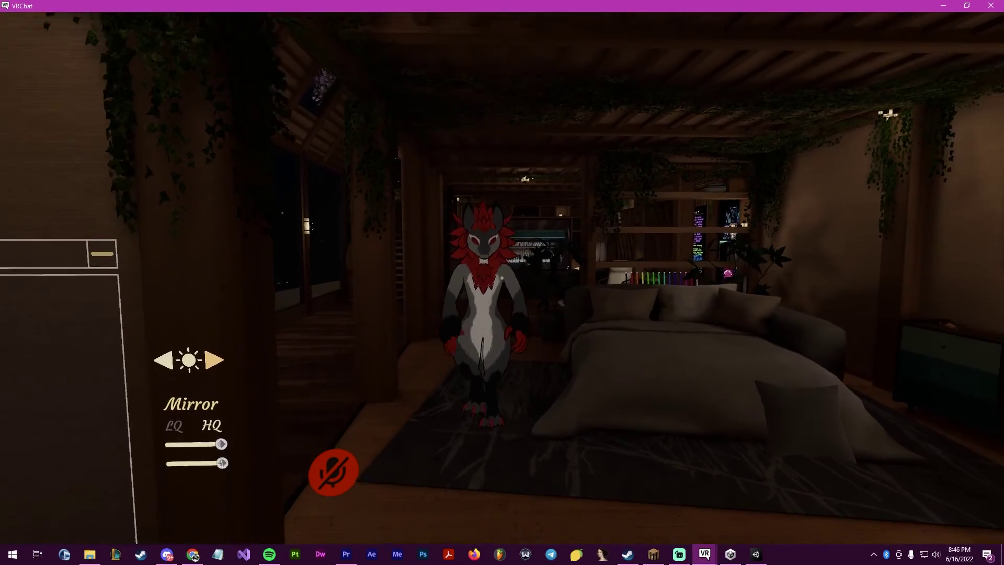
- Switch to VRChat, walk the avatar before the mirror and bring up the action menu page holding the Scale control
{"action": "key", "text": "w"}
{"action": "key", "text": "r"}
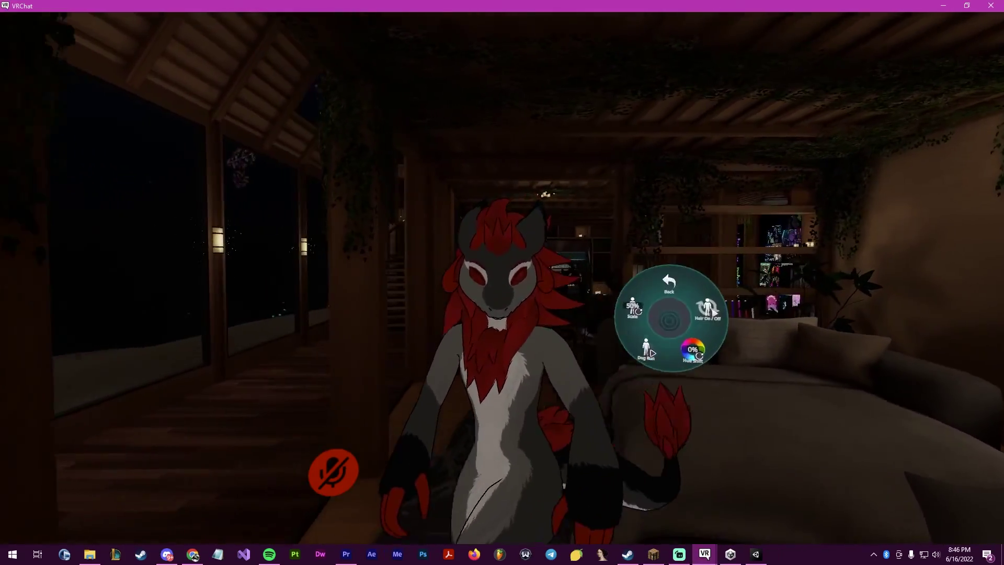
{"action": "key", "text": "s"}
{"action": "key", "text": "s"}
{"action": "left_click", "coordinate": [669, 282]}
{"action": "left_click", "coordinate": [640, 287]}
{"action": "key", "text": "w"}
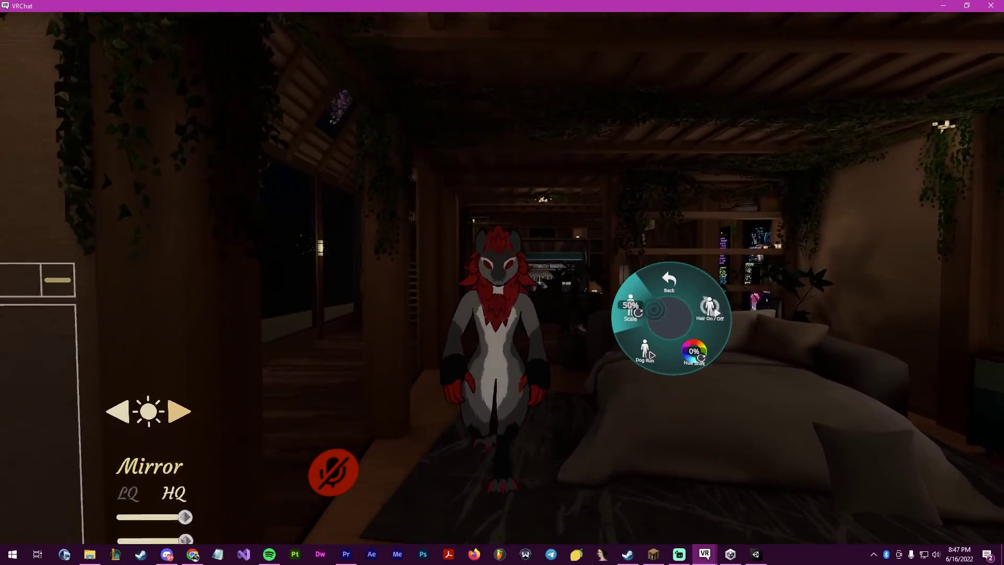
- Shrink the avatar to 10% with the Scale puppet and walk it back and forth before the mirror
{"action": "left_click", "coordinate": [631, 307]}
{"action": "key", "text": "s"}
{"action": "key", "text": "w"}
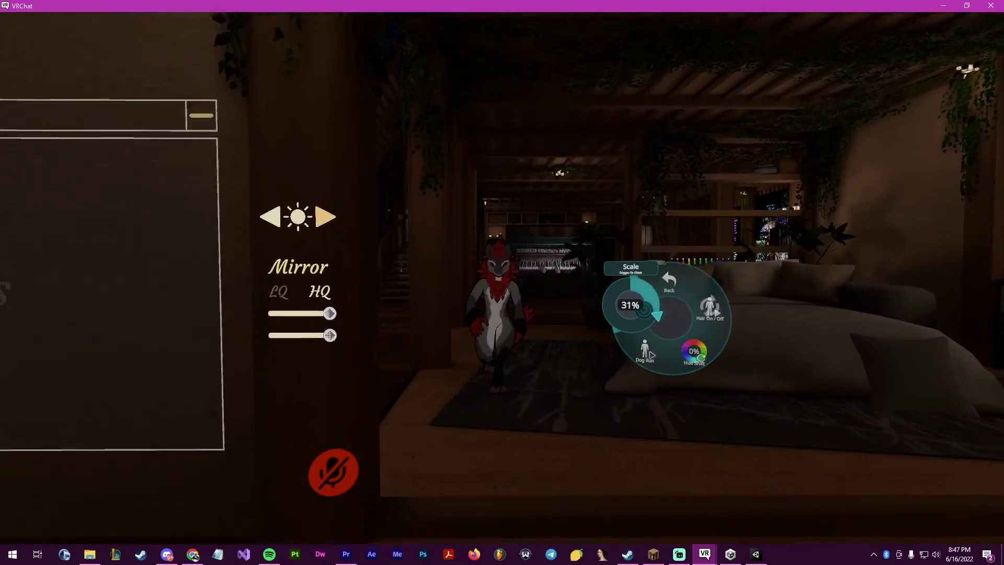
{"action": "key", "text": "w"}
{"action": "key", "text": "s"}
{"action": "left_click", "coordinate": [642, 293]}
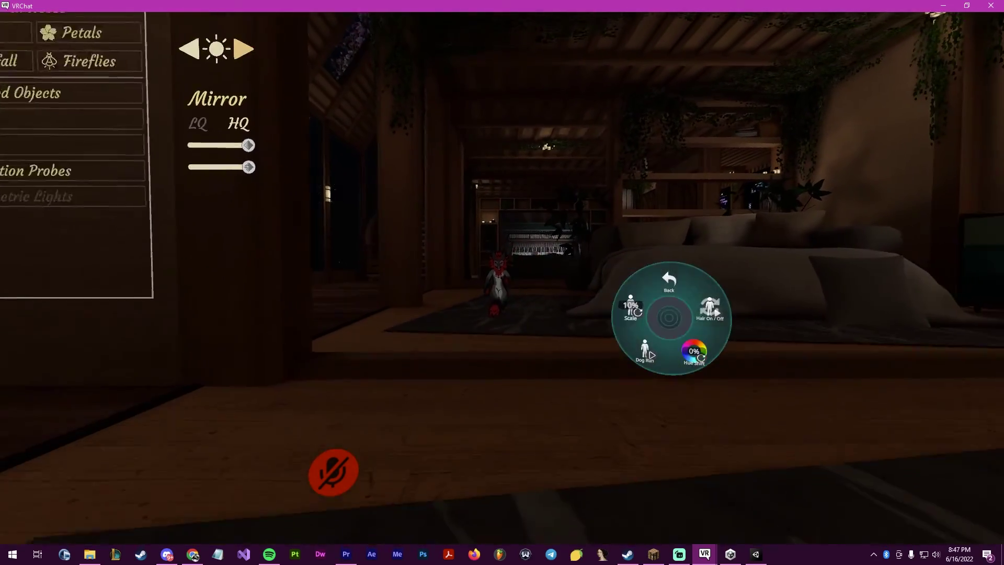
{"action": "key", "text": "r"}
{"action": "key", "text": "w"}
{"action": "key", "text": "r"}
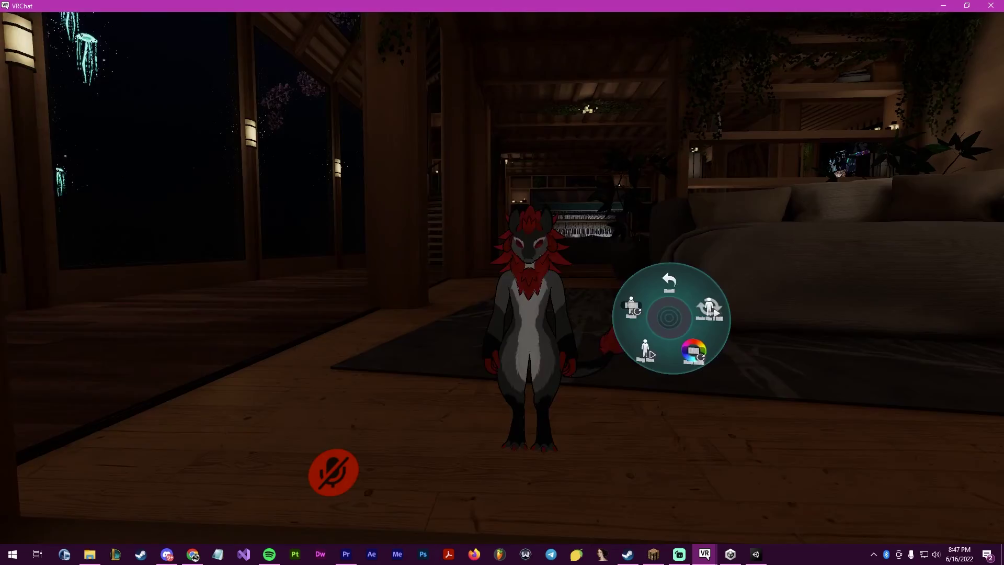
- Raise the avatar's Scale puppet to 50% while moving in front of the mirror
{"action": "key", "text": "s"}
{"action": "left_click", "coordinate": [653, 312]}
{"action": "key", "text": "s"}
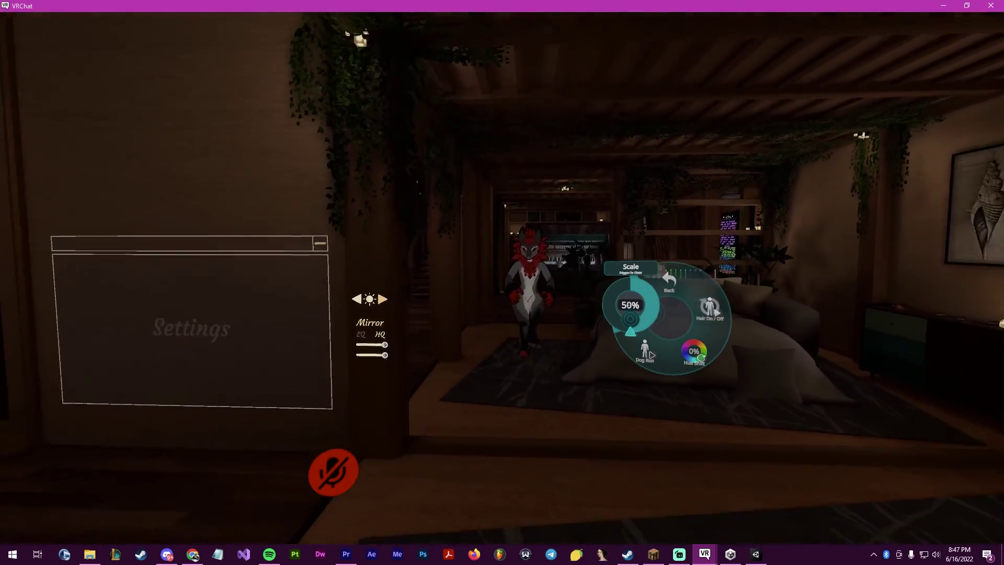
{"action": "key", "text": "w"}
{"action": "key", "text": "r"}
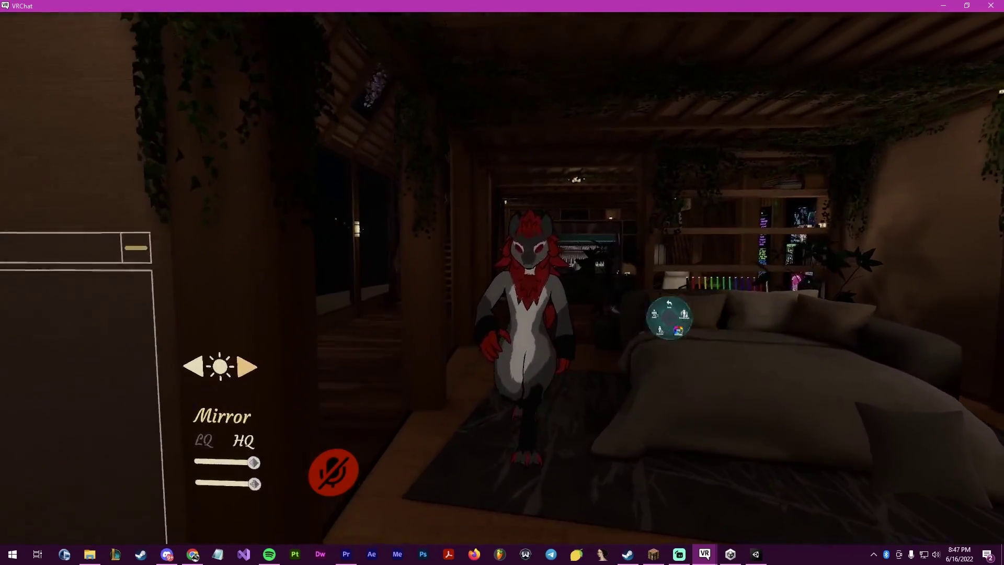
- Lower the Scale puppet to 1% and walk the tiny avatar in front of the mirror
{"action": "key", "text": "s"}
{"action": "key", "text": "r"}
{"action": "left_click", "coordinate": [652, 315]}
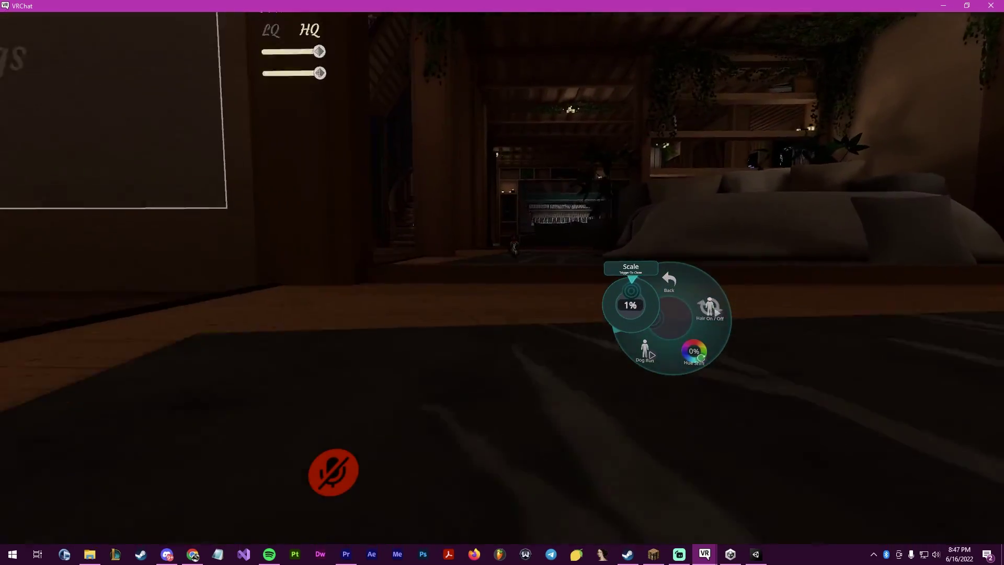
{"action": "key", "text": "r"}
{"action": "key", "text": "w"}
{"action": "key", "text": "s"}
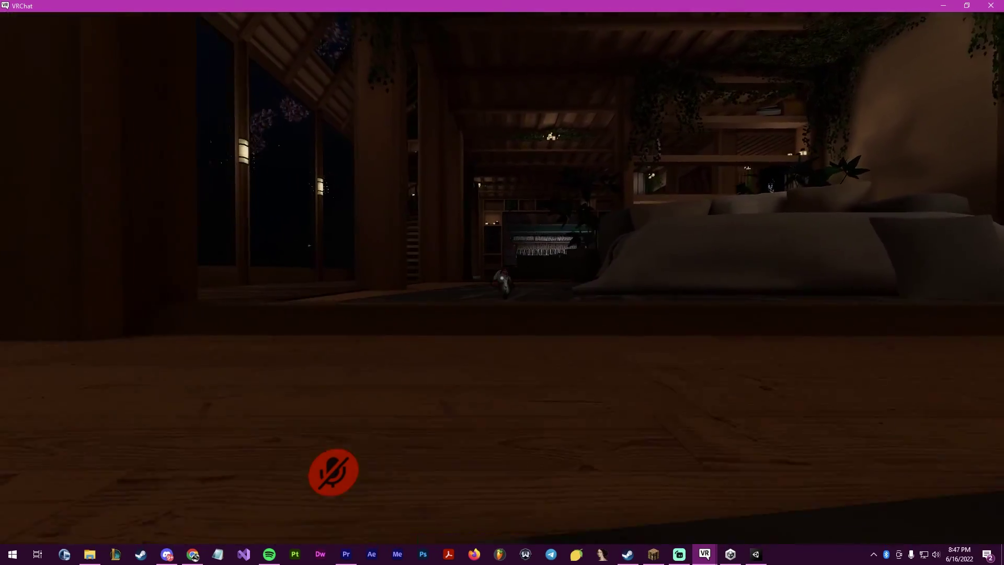
- Reopen the Scale puppet and raise it to about 35% while walking back and forth
{"action": "key", "text": "w"}
{"action": "key", "text": "s"}
{"action": "key", "text": "r"}
{"action": "left_click", "coordinate": [632, 307]}
{"action": "key", "text": "w"}
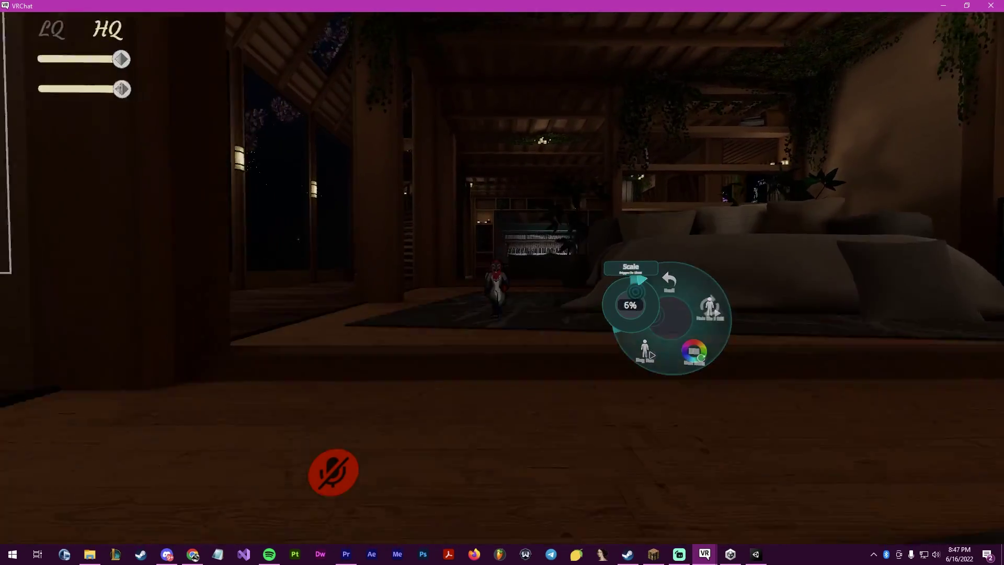
{"action": "key", "text": "s"}
{"action": "key", "text": "w"}
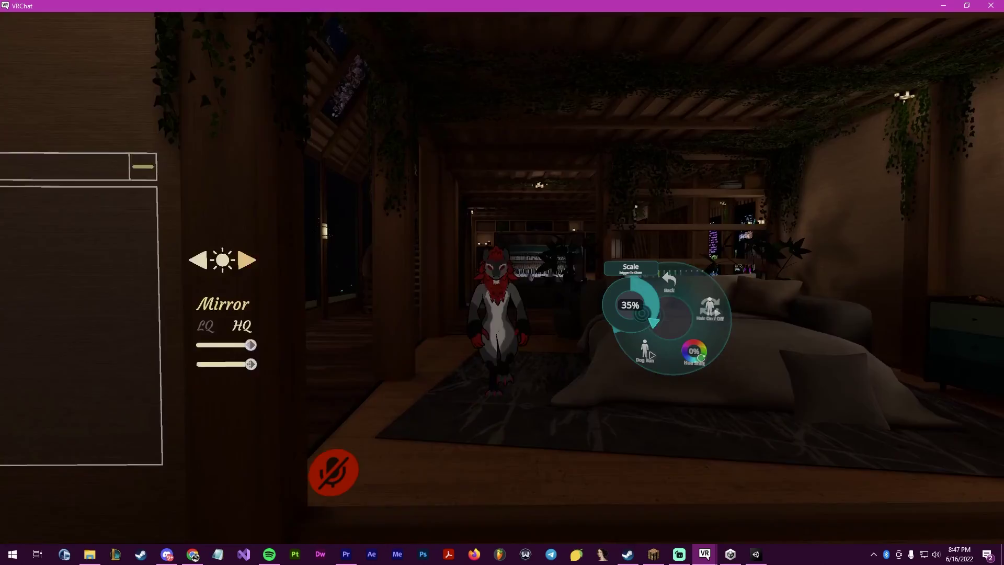
- Bring the Scale puppet down to 0% while walking the avatar and close the puppet
{"action": "key", "text": "s"}
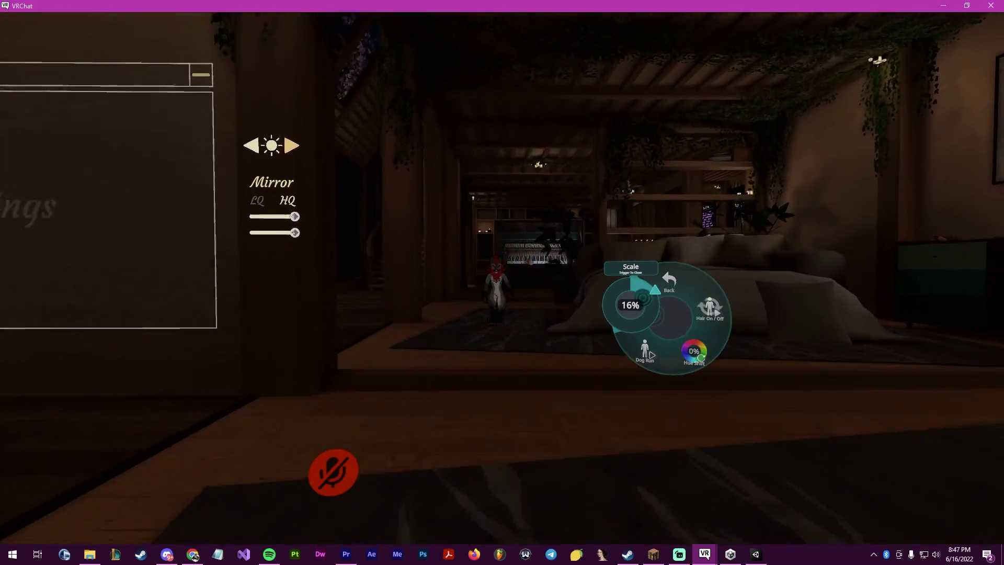
{"action": "key", "text": "w"}
{"action": "key", "text": "w"}
{"action": "key", "text": "s"}
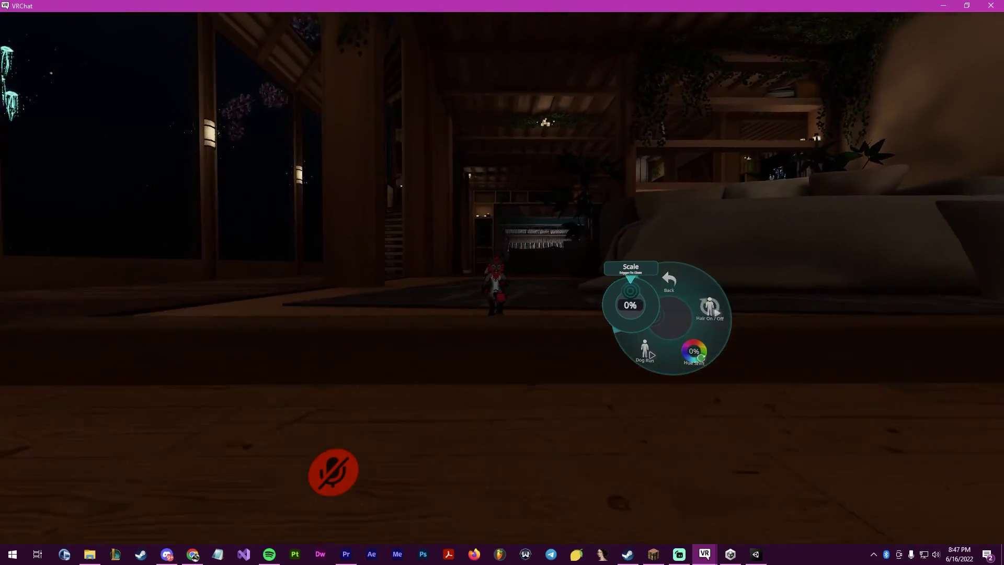
{"action": "left_click", "coordinate": [631, 293]}
- Walk the smallest avatar toward the mirror and restore its Scale puppet to 50%
{"action": "key", "text": "w"}
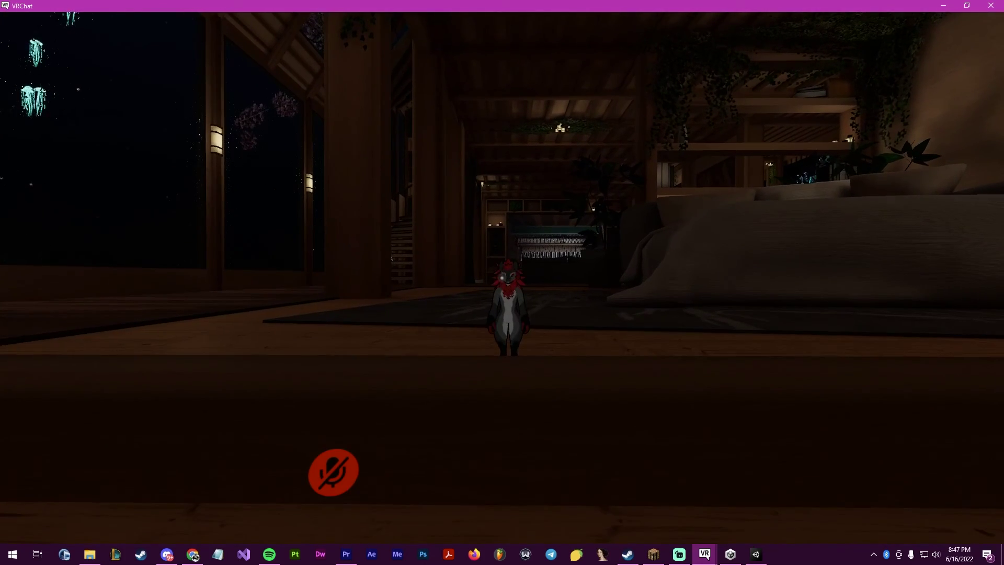
{"action": "key", "text": "s"}
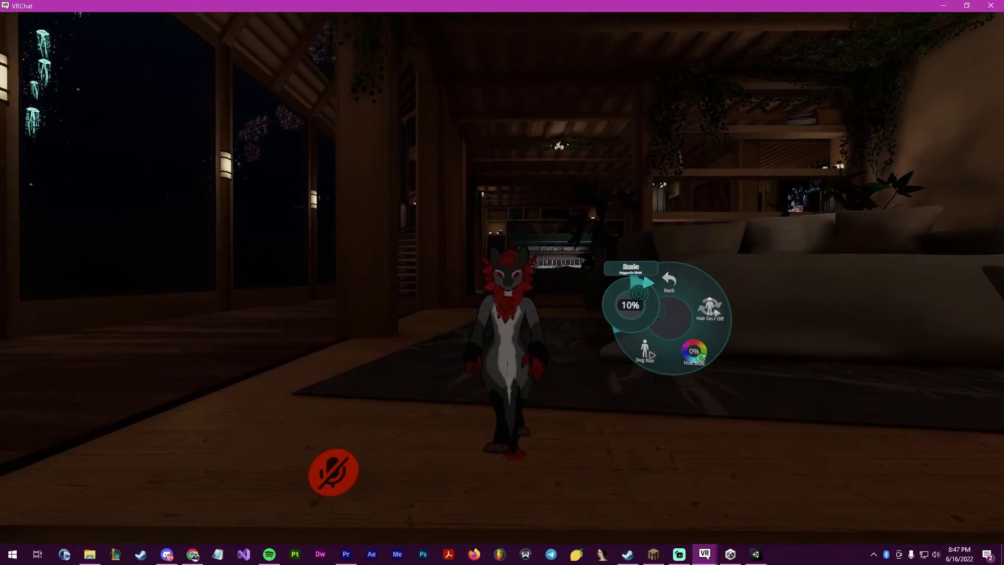
{"action": "key", "text": "s"}
{"action": "key", "text": "w"}
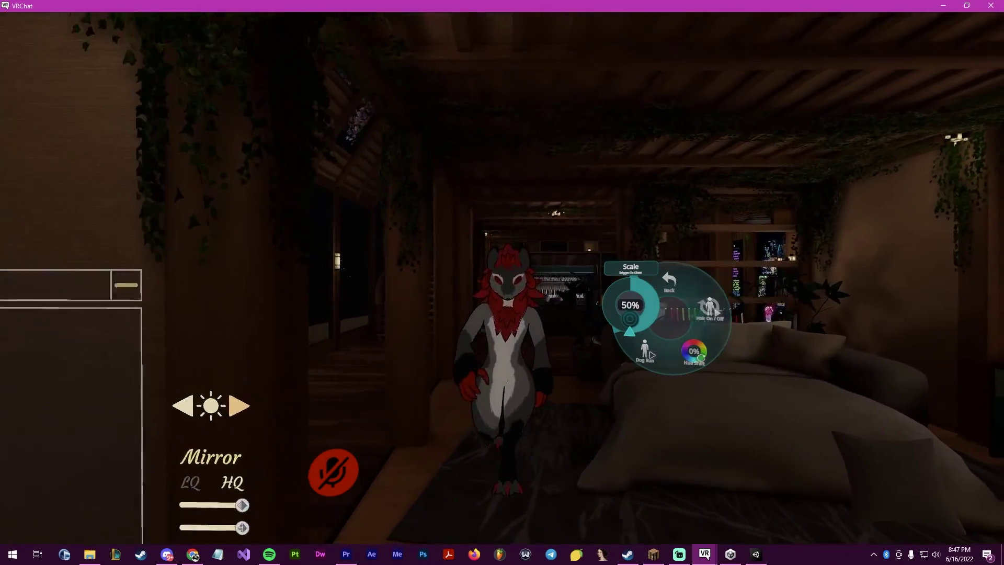
{"action": "left_click", "coordinate": [632, 318]}
- Walk the avatar back and forth at 50% scale without the action menu, and reopen the menu
{"action": "key", "text": "s"}
{"action": "key", "text": "r"}
{"action": "key", "text": "s"}
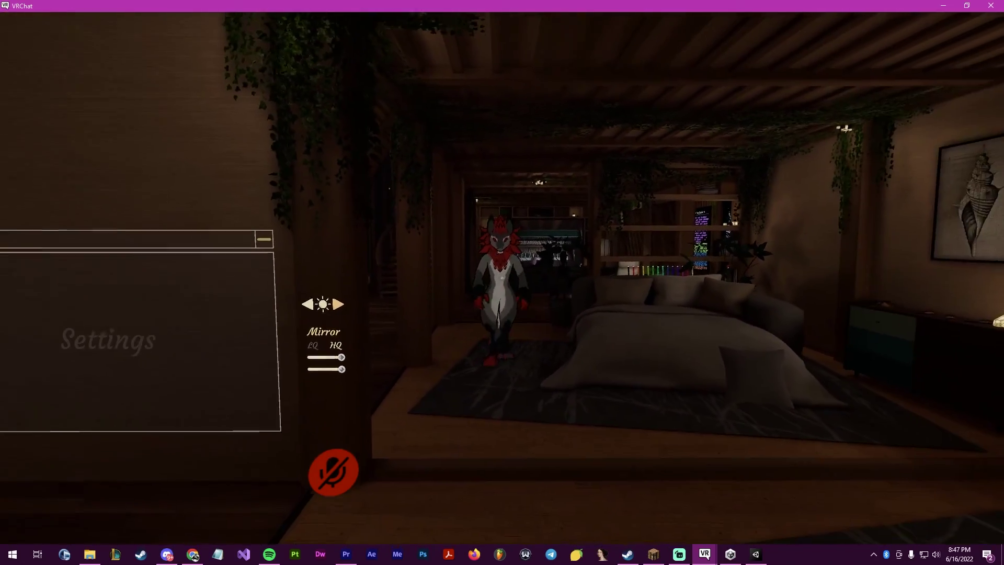
{"action": "key", "text": "w"}
{"action": "key", "text": "s"}
{"action": "key", "text": "r"}
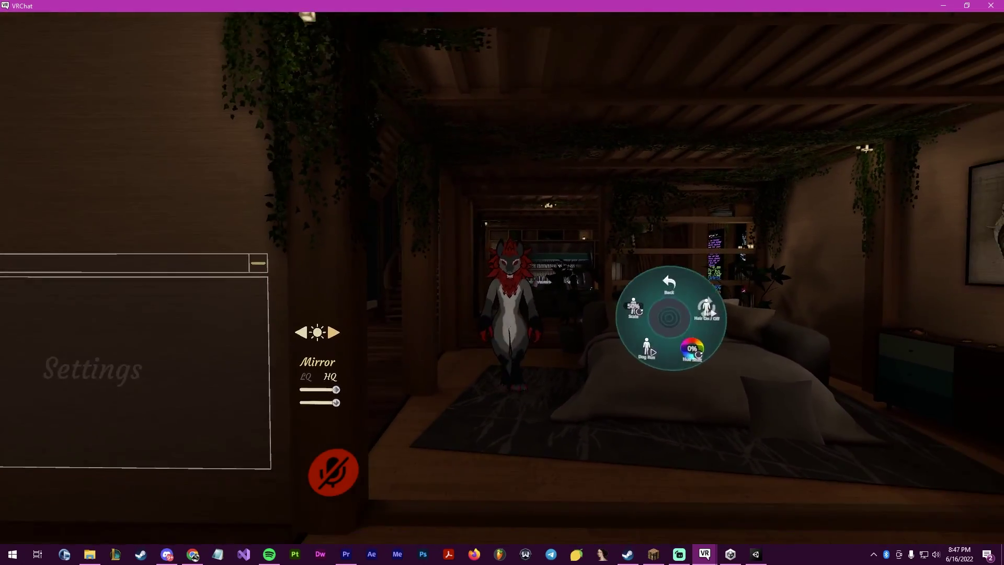